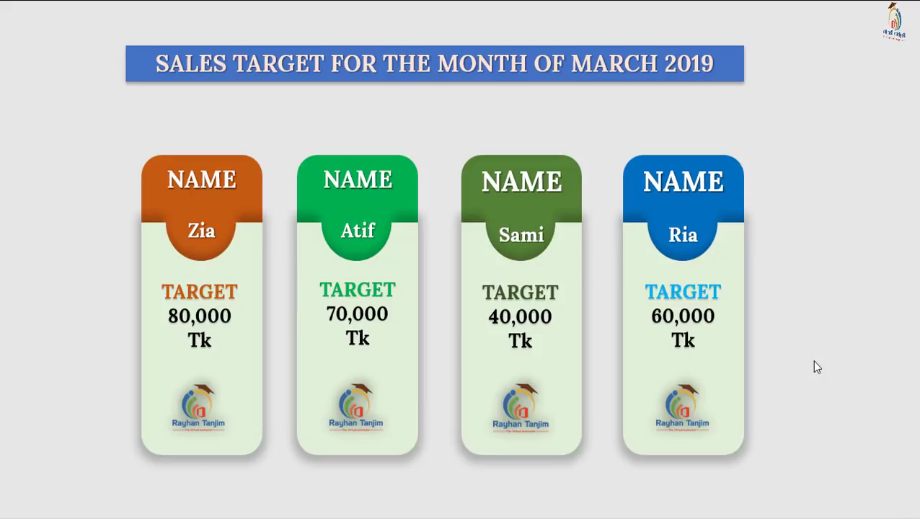
# End the slideshow of the four-card sales-target slide and return to editing view.
pyautogui.press('Escape')
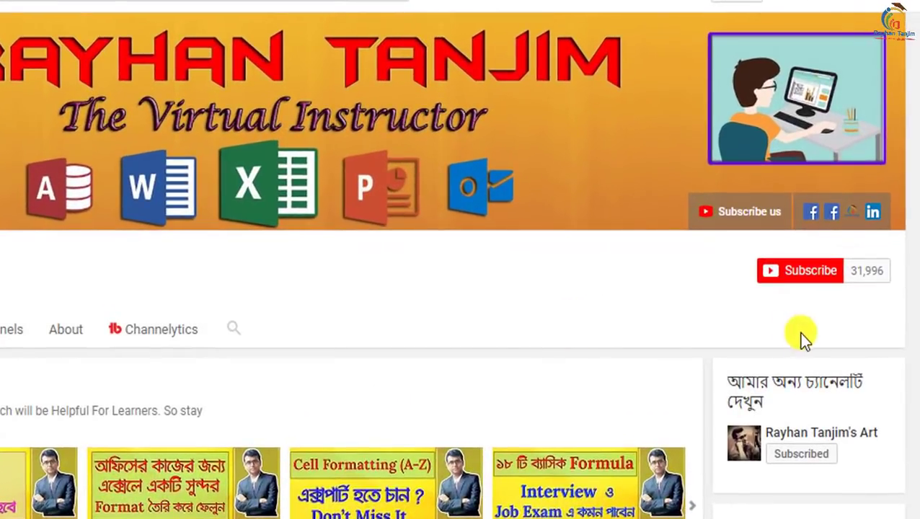
# Subscribe to the YouTube channel and save All as its notification setting.
pyautogui.click(813, 274)
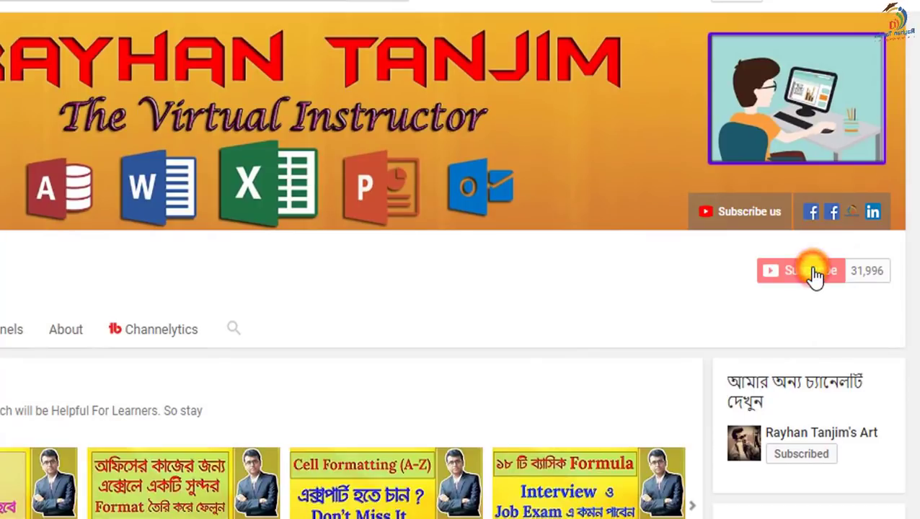
pyautogui.click(832, 278)
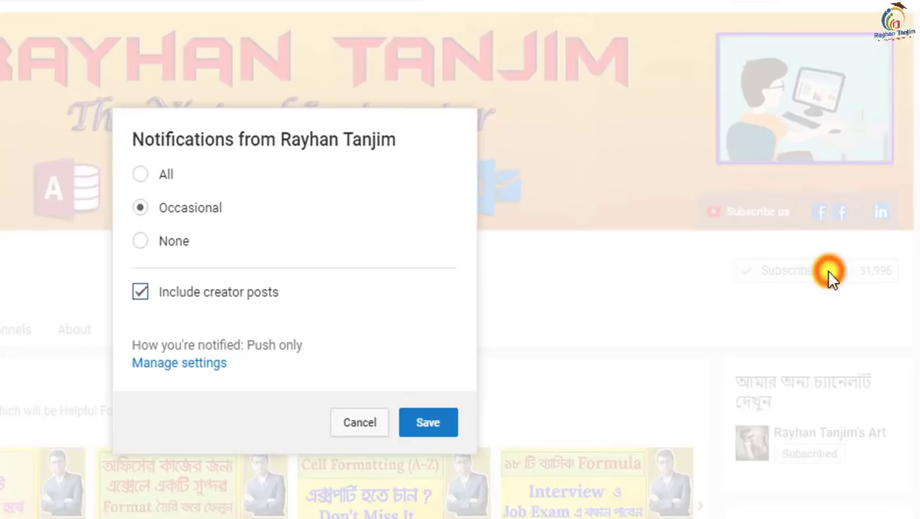
pyautogui.click(140, 177)
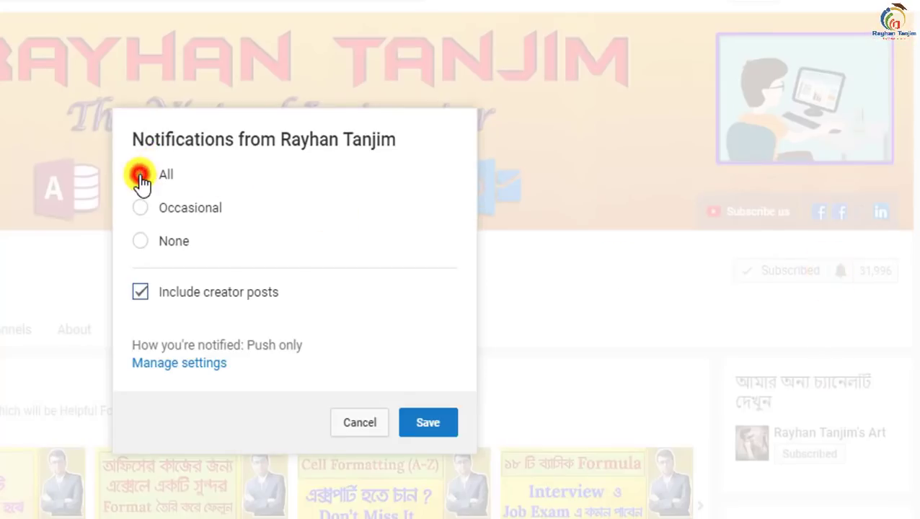
pyautogui.click(429, 425)
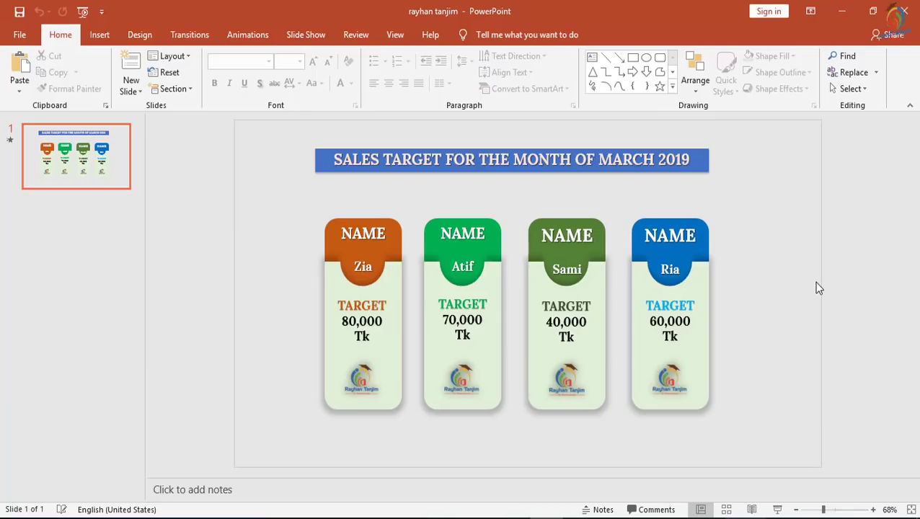
# Add a new slide after slide 1 and go to it.
pyautogui.rightClick(47, 177)
pyautogui.click(86, 255)
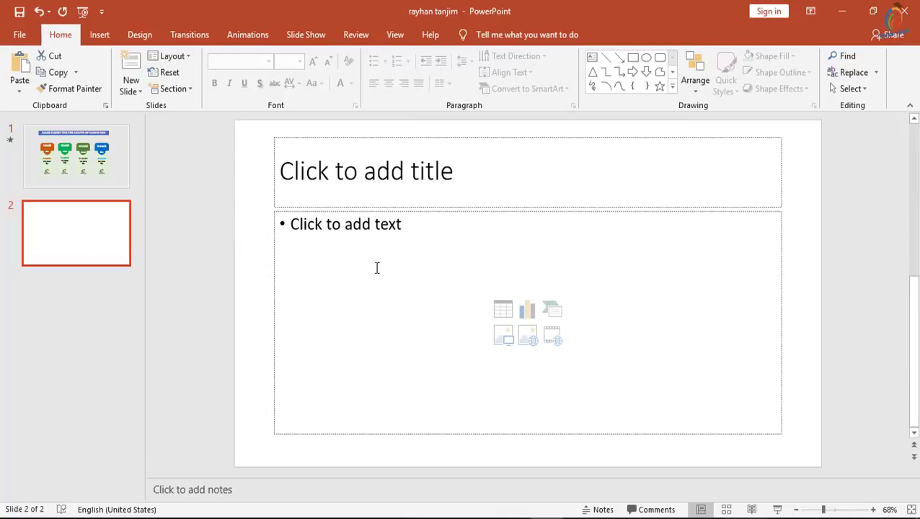
pyautogui.click(107, 168)
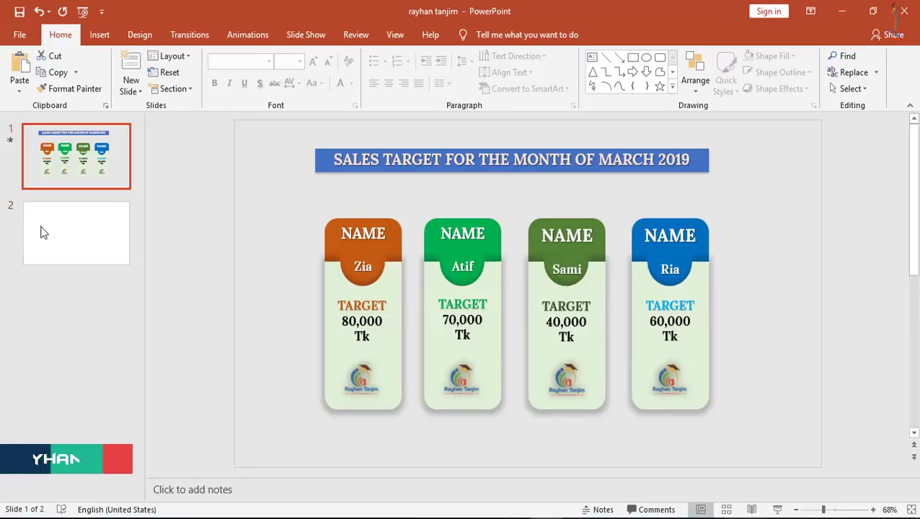
pyautogui.click(42, 232)
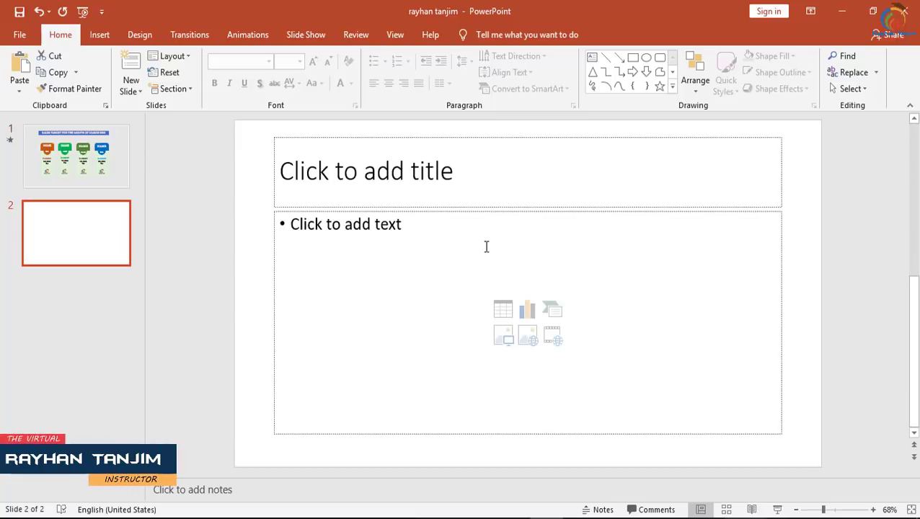
# Delete the body and title placeholders from slide 2.
pyautogui.click(274, 263)
pyautogui.press('Delete')
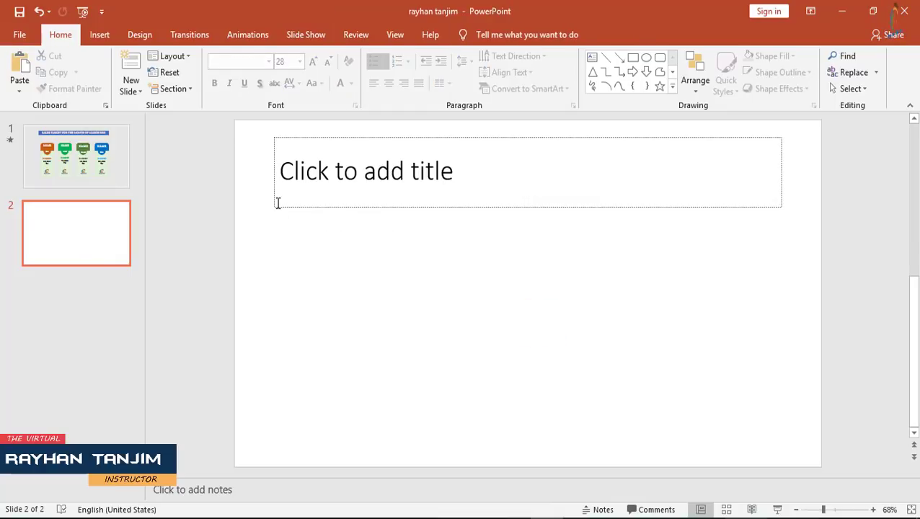
pyautogui.click(274, 206)
pyautogui.press('Delete')
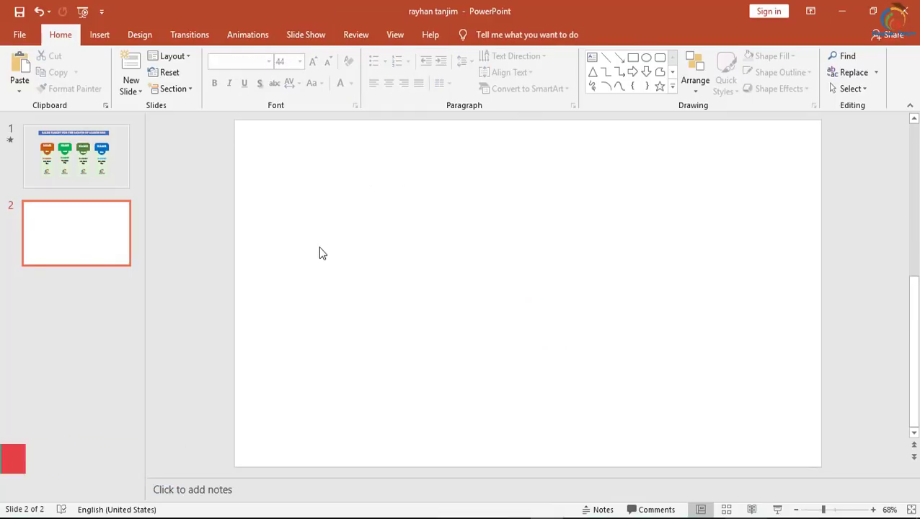
# Fill slide 2's background with solid Light Gray, Background 2 and close the pane.
pyautogui.rightClick(46, 228)
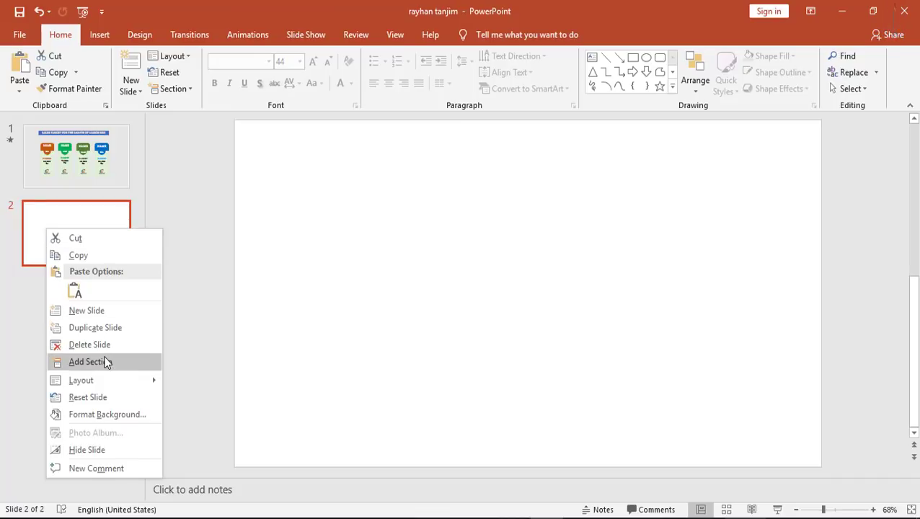
pyautogui.click(108, 417)
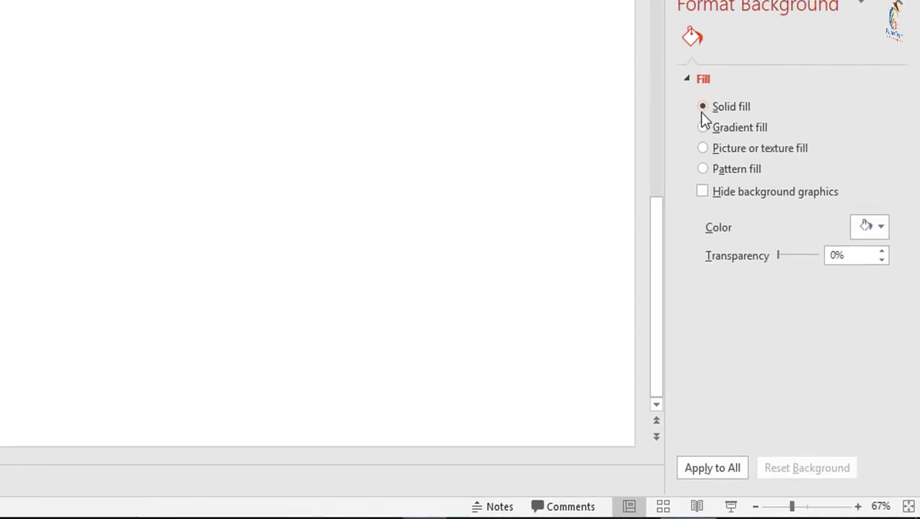
pyautogui.click(881, 228)
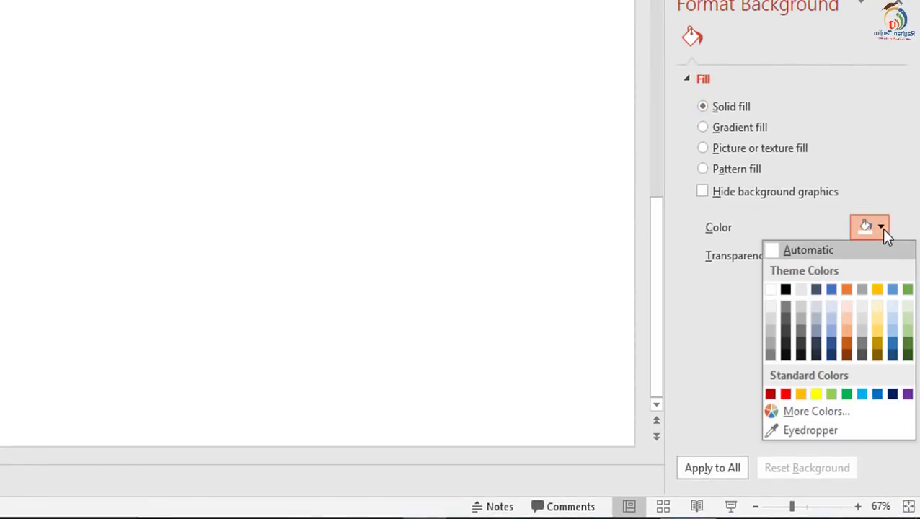
pyautogui.click(801, 292)
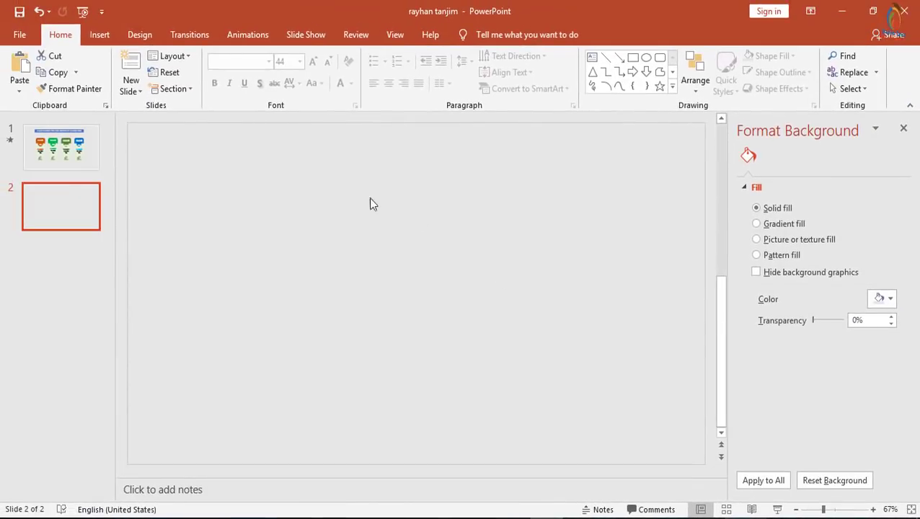
pyautogui.click(904, 129)
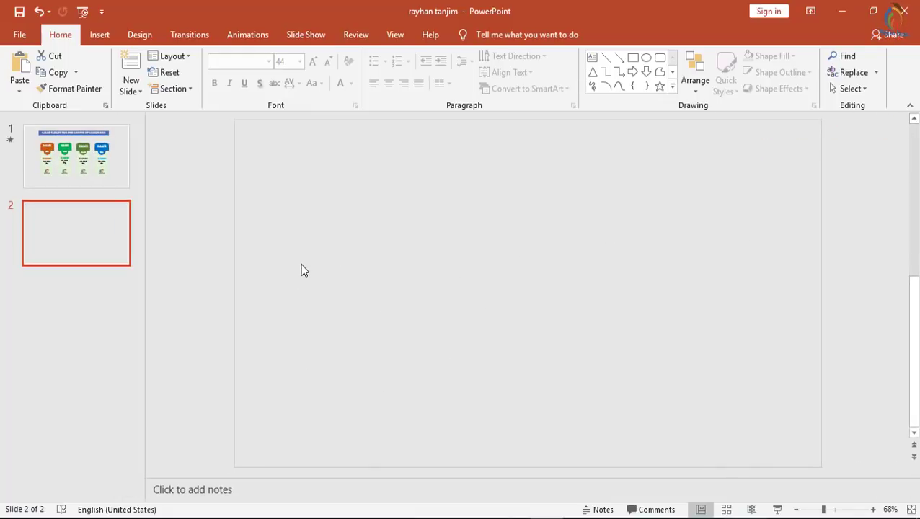
# Draw a tall Top Corners Rounded rectangle on slide 2's left and flip it vertically.
pyautogui.click(672, 86)
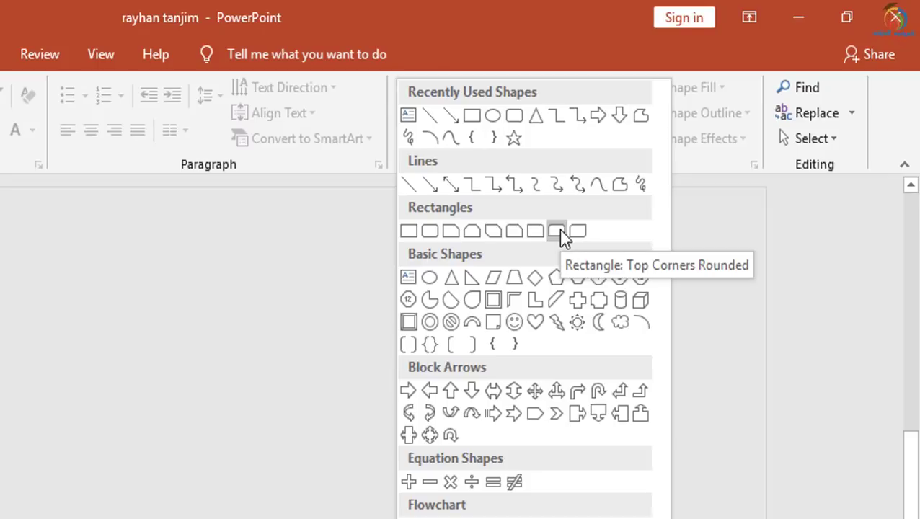
pyautogui.click(562, 234)
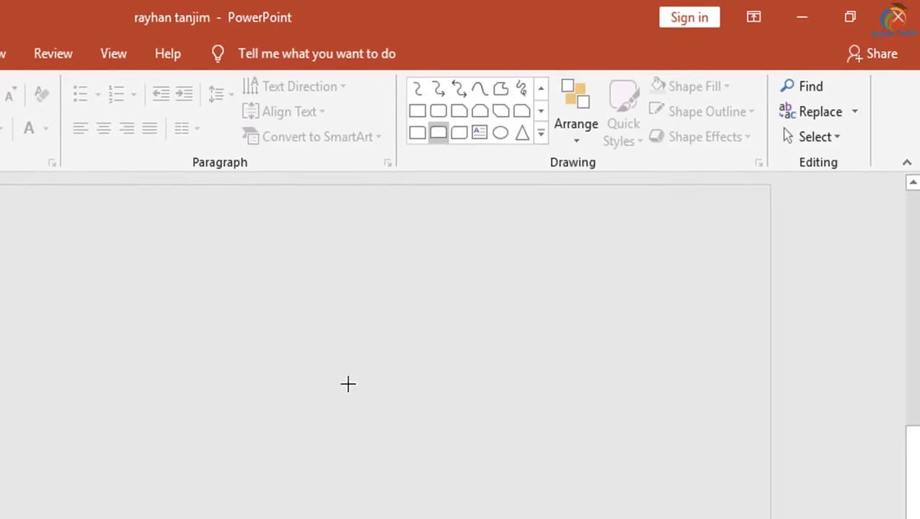
pyautogui.moveTo(214, 321)
pyautogui.mouseDown()
pyautogui.moveTo(298, 460)
pyautogui.moveTo(311, 506)
pyautogui.moveTo(256, 494)
pyautogui.mouseUp()
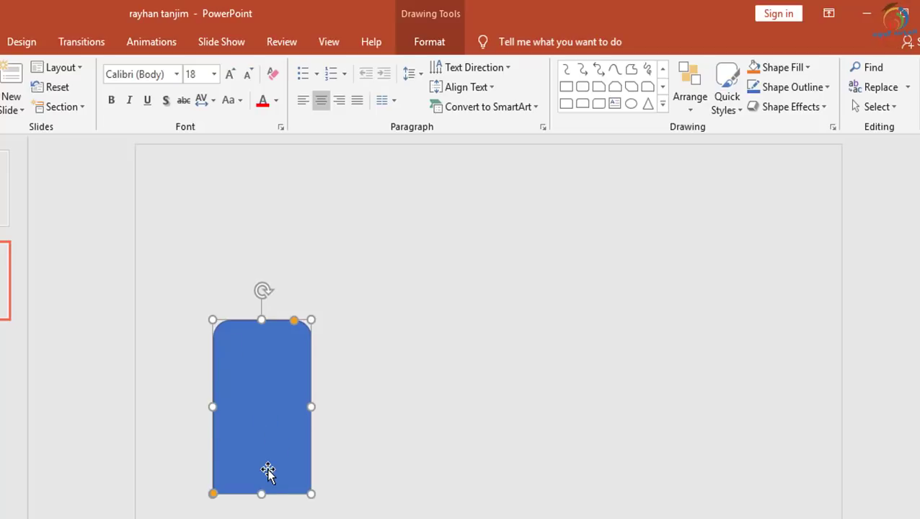
pyautogui.click(428, 46)
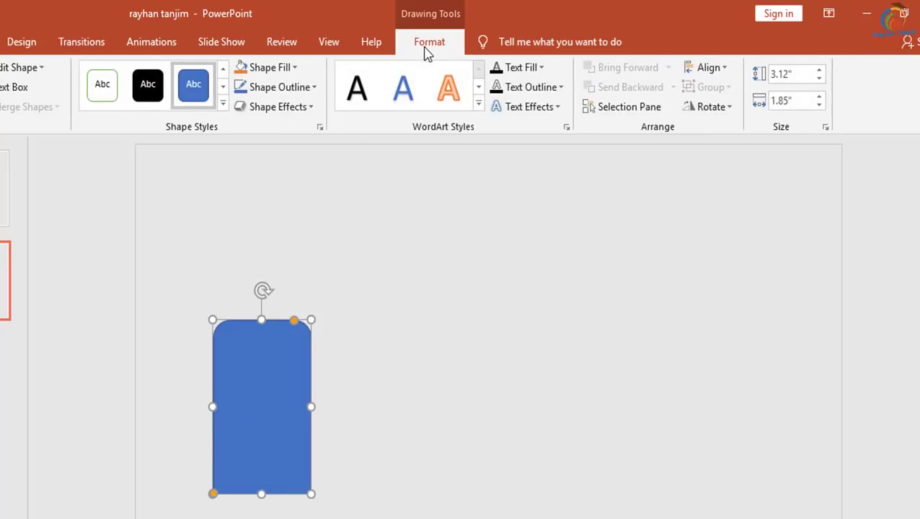
pyautogui.click(718, 109)
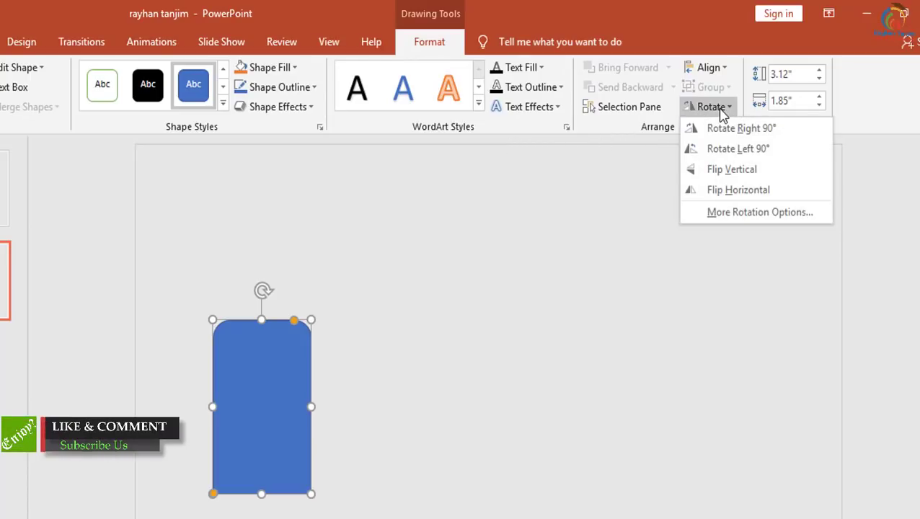
pyautogui.click(731, 173)
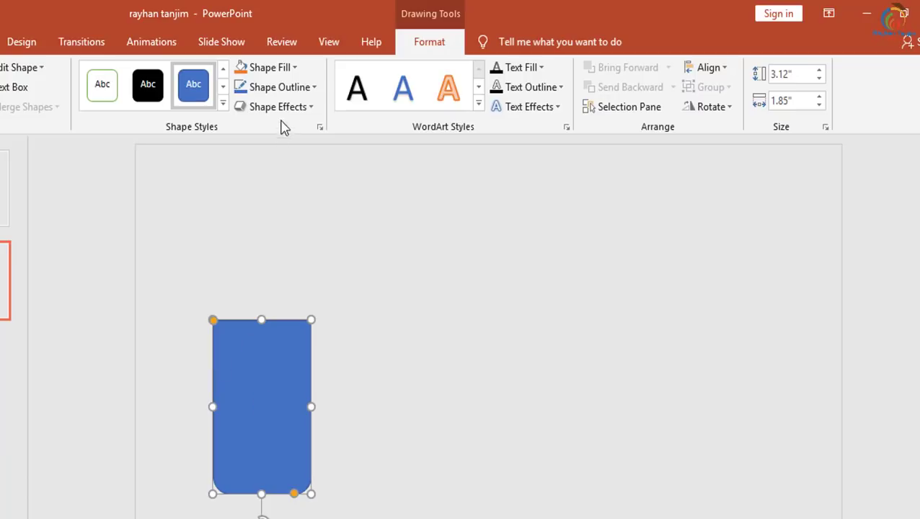
# Remove the card's outline and fill it light green.
pyautogui.click(313, 88)
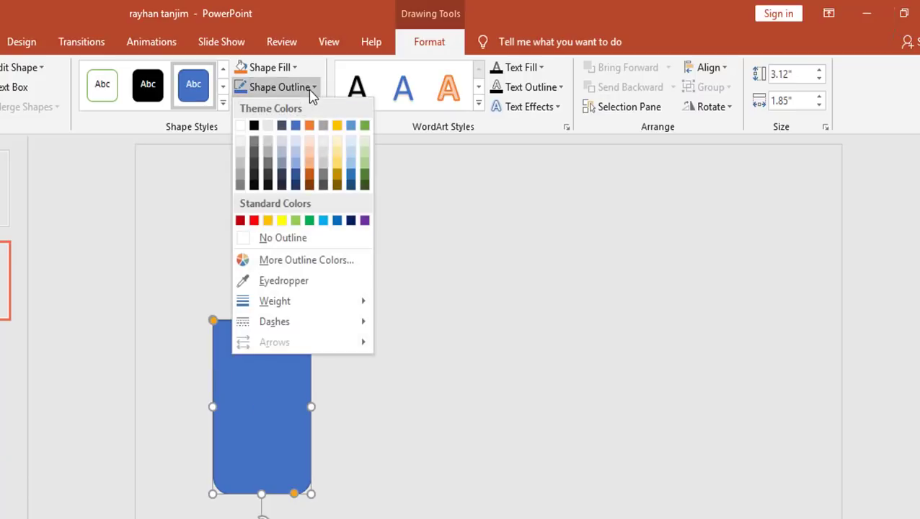
pyautogui.click(273, 239)
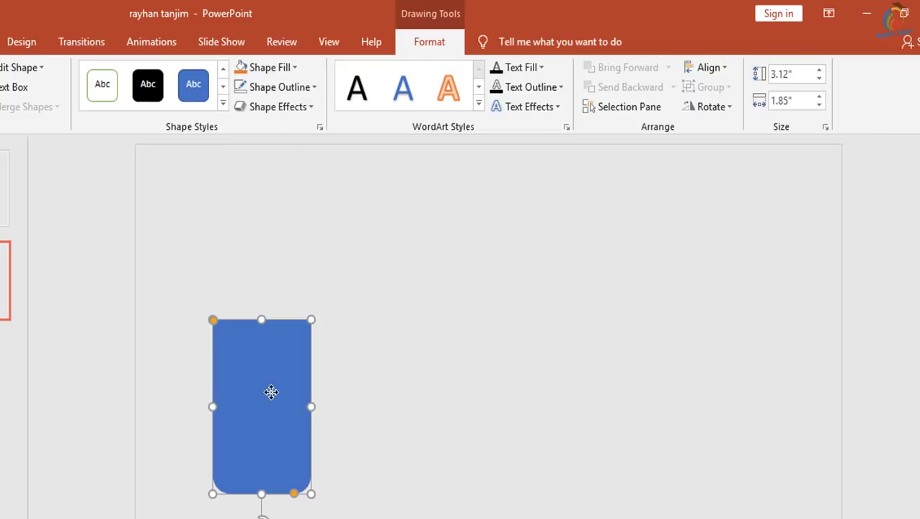
pyautogui.click(295, 69)
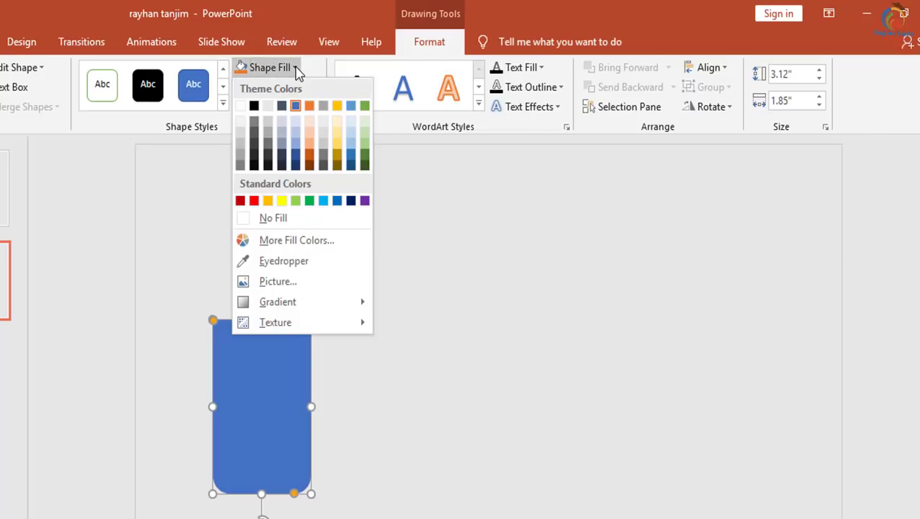
pyautogui.click(364, 137)
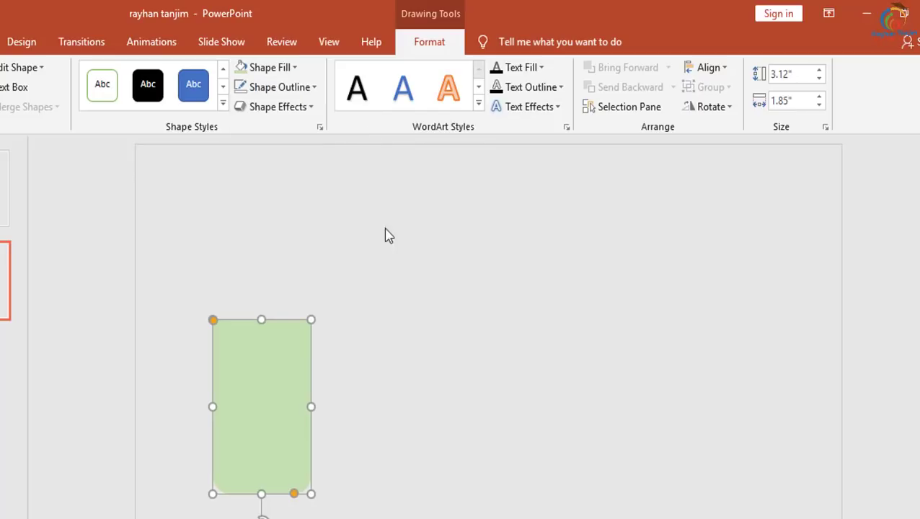
pyautogui.press('Escape')
pyautogui.click(292, 409)
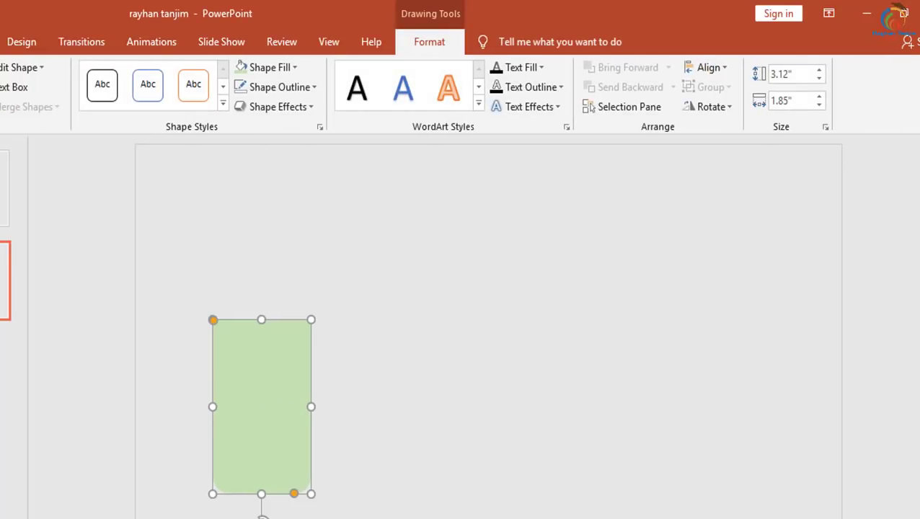
pyautogui.click(1, 41)
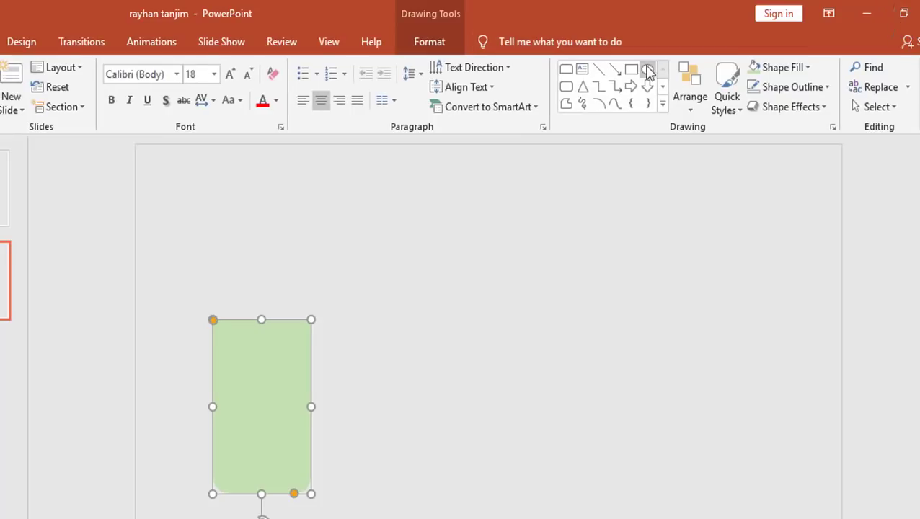
# Draw a blue circle and centre it over the card's top edge.
pyautogui.click(649, 70)
pyautogui.moveTo(242, 285); pyautogui.dragTo(293, 351)
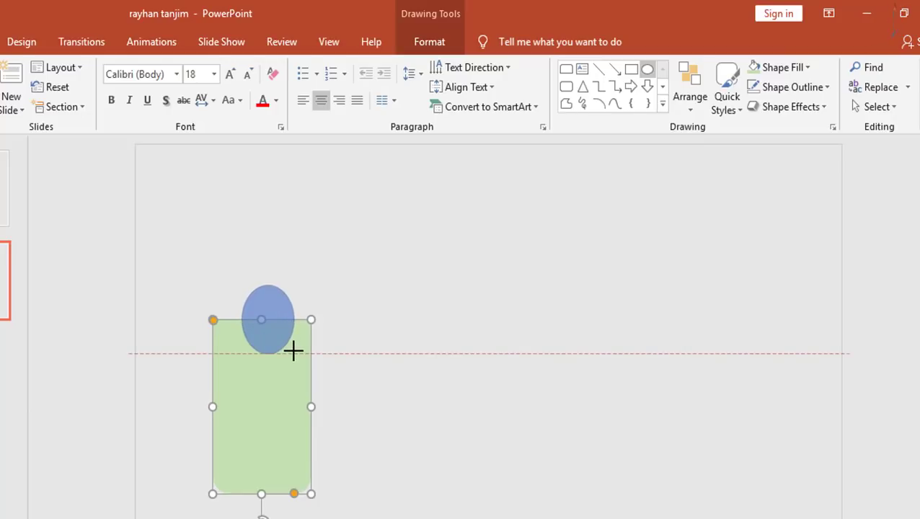
pyautogui.moveTo(293, 351); pyautogui.dragTo(294, 352)
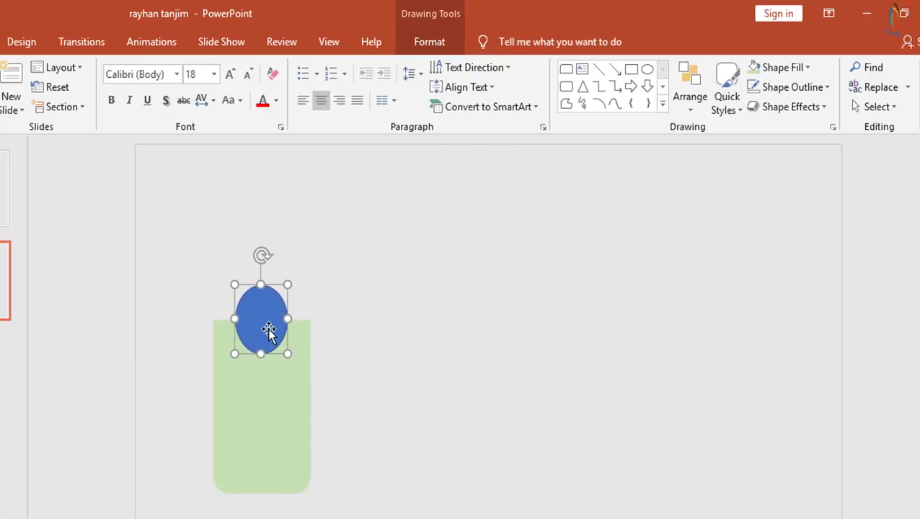
pyautogui.moveTo(273, 334)
pyautogui.mouseDown()
pyautogui.moveTo(260, 328)
pyautogui.moveTo(273, 329)
pyautogui.mouseUp()
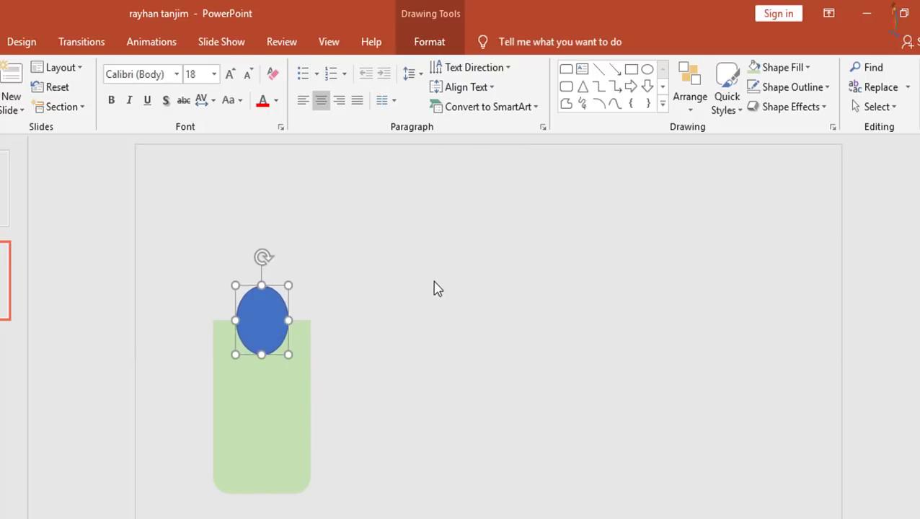
pyautogui.moveTo(262, 285); pyautogui.dragTo(263, 292)
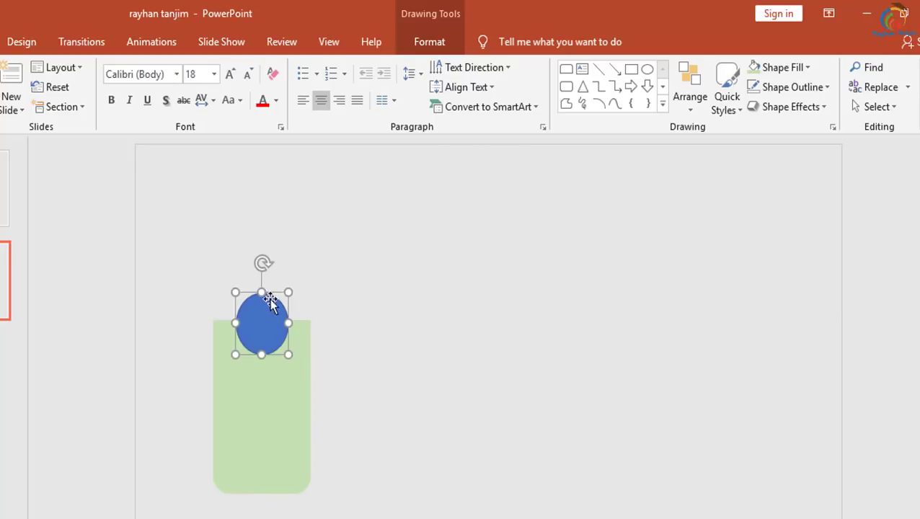
pyautogui.hotkey('ctrl', 'Up')
pyautogui.hotkey('ctrl', 'Up')
pyautogui.hotkey('ctrl', 'Up')
pyautogui.hotkey('ctrl', 'Up')
pyautogui.hotkey('ctrl', 'Up')
pyautogui.hotkey('ctrl', 'Up')
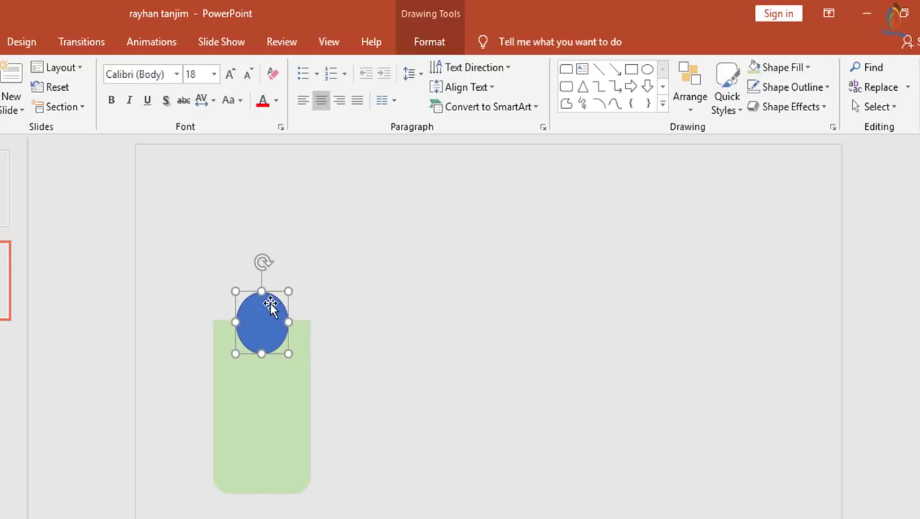
pyautogui.moveTo(267, 314); pyautogui.dragTo(272, 310)
# Select the circle and card together and Subtract the circle using Merge Shapes.
pyautogui.doubleClick(274, 303)
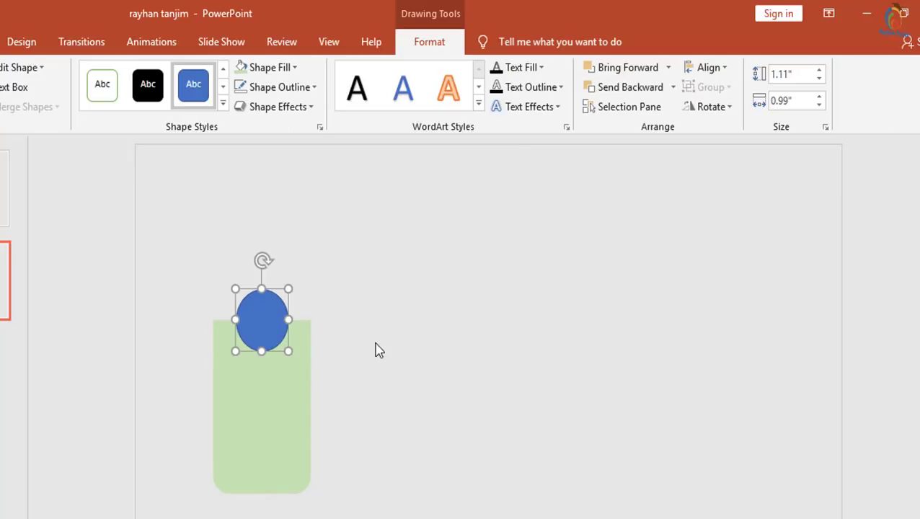
pyautogui.hotkey('ctrl', 'a')
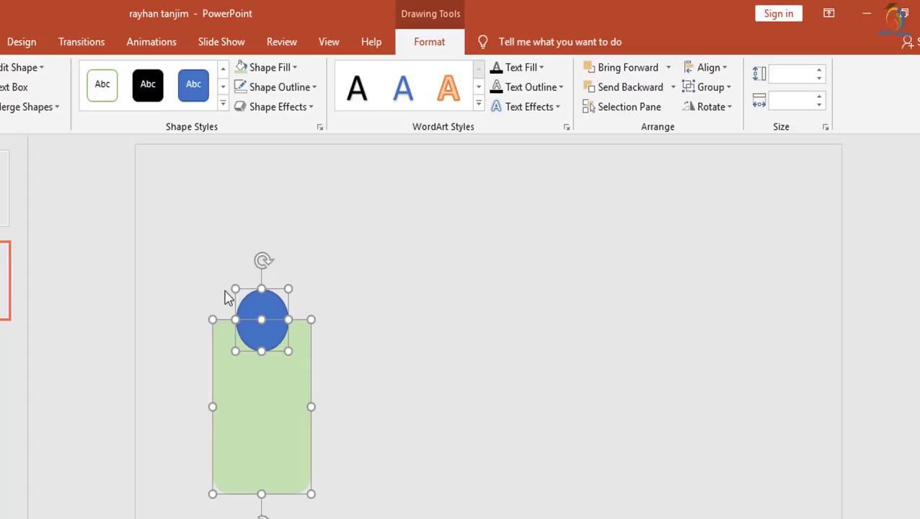
pyautogui.moveTo(193, 249); pyautogui.dragTo(363, 470)
pyautogui.keyDown('shift'); pyautogui.click(257, 387); pyautogui.keyUp('shift')
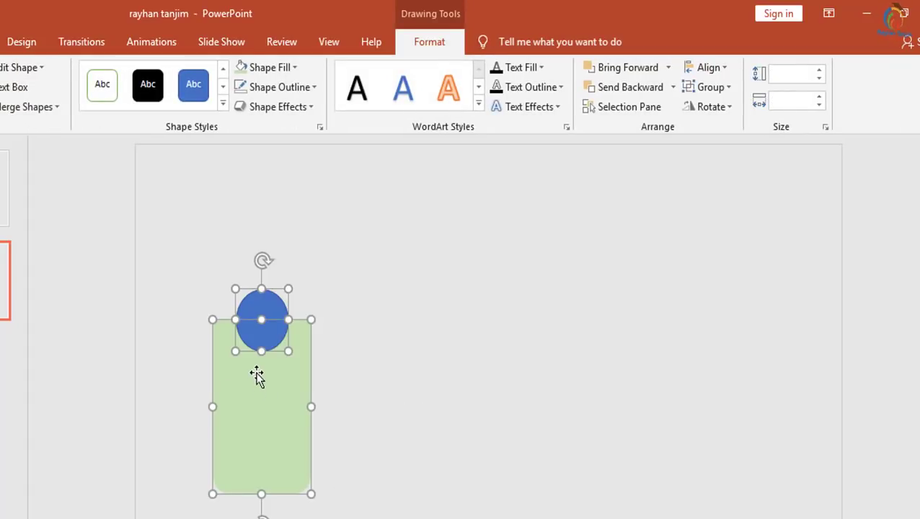
pyautogui.click(364, 336)
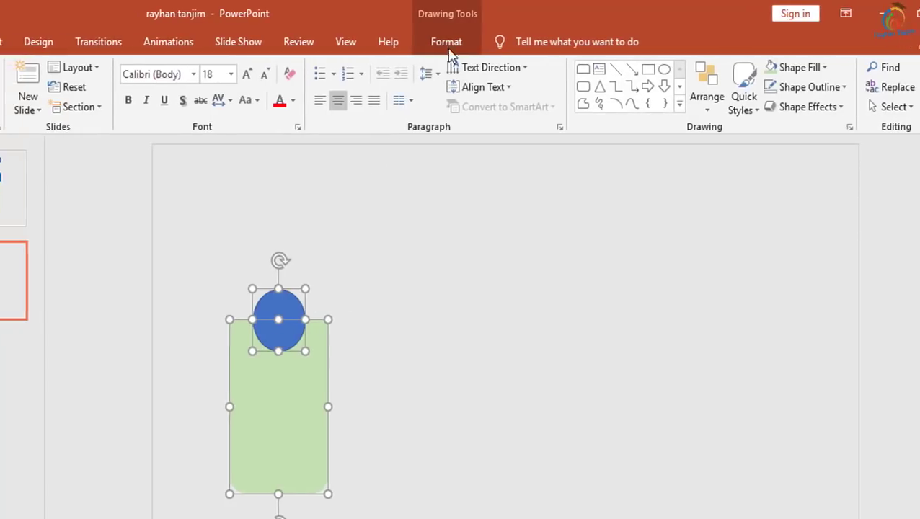
pyautogui.click(447, 44)
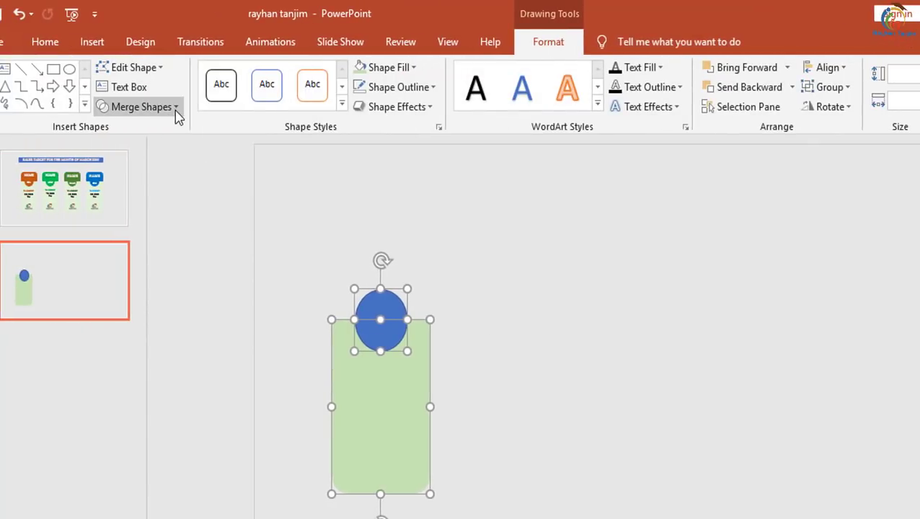
pyautogui.click(176, 108)
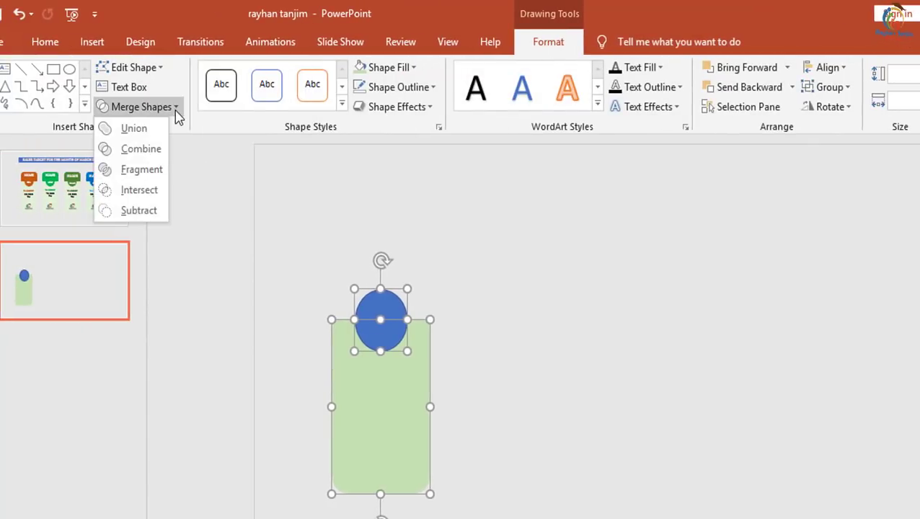
pyautogui.click(139, 213)
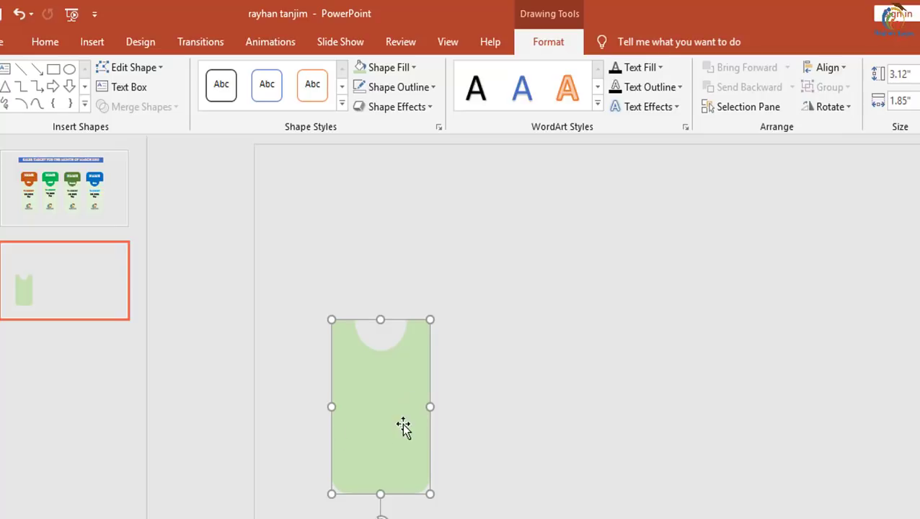
# In Format Shape > Effects, set the card's shadow transparency to 78% and size 108%.
pyautogui.rightClick(380, 396)
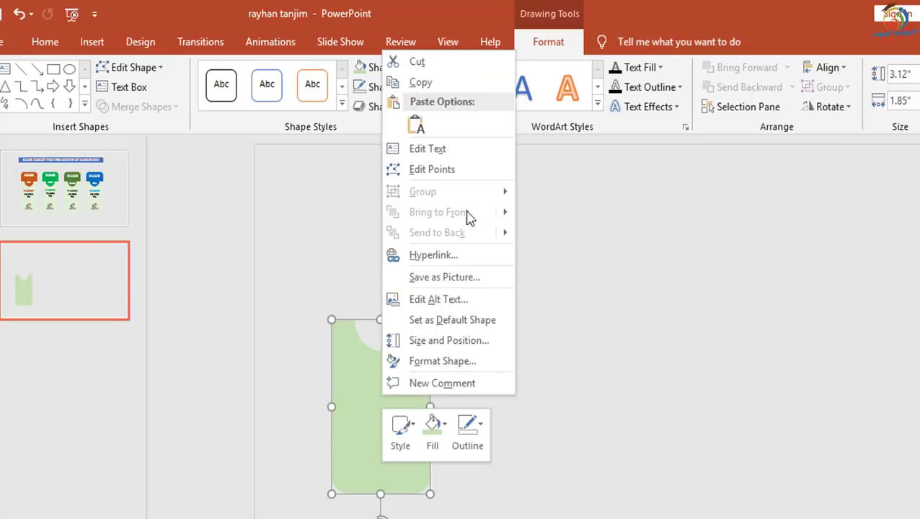
pyautogui.click(441, 361)
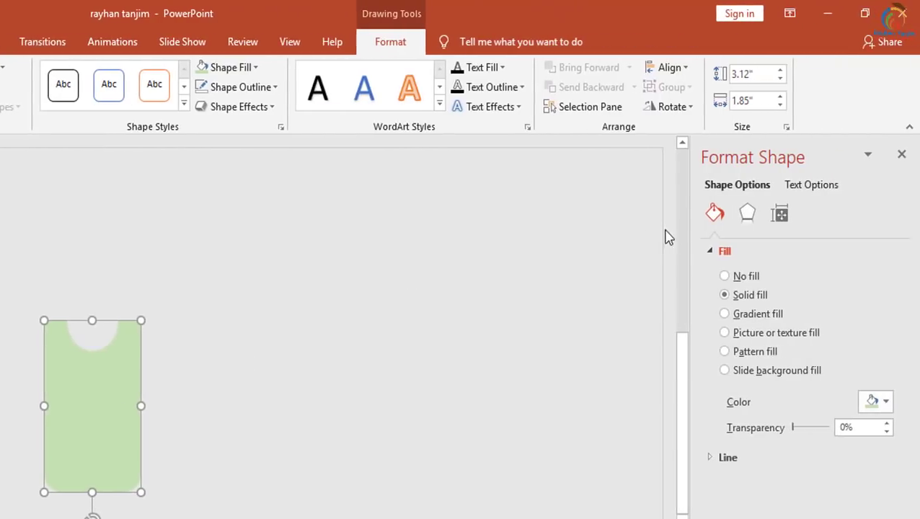
pyautogui.click(746, 215)
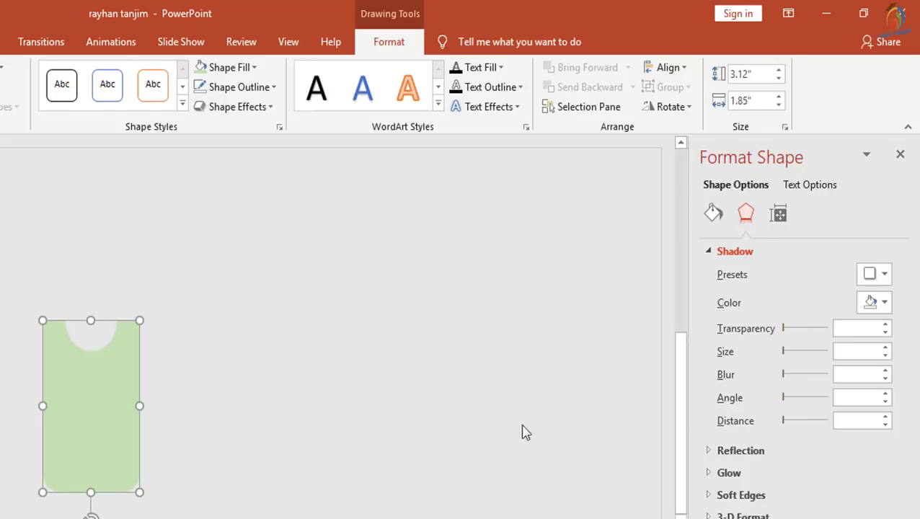
pyautogui.click(854, 328)
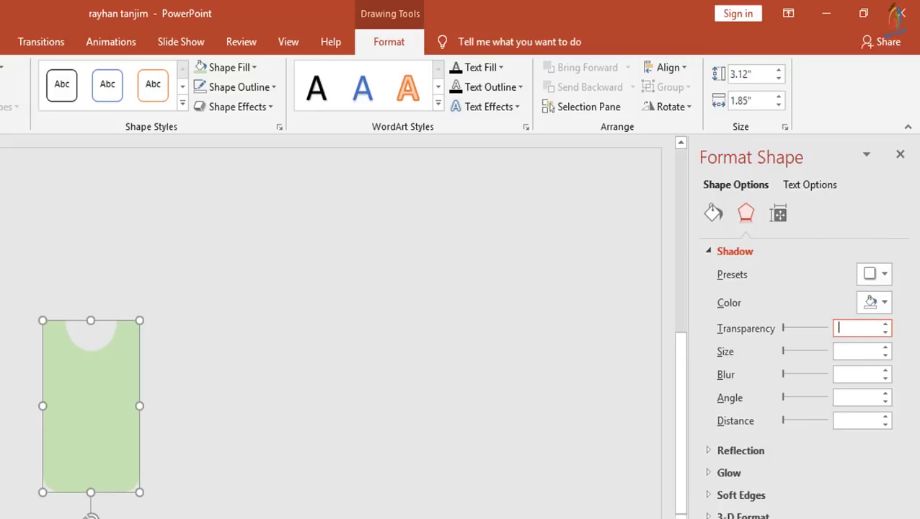
pyautogui.write('78')
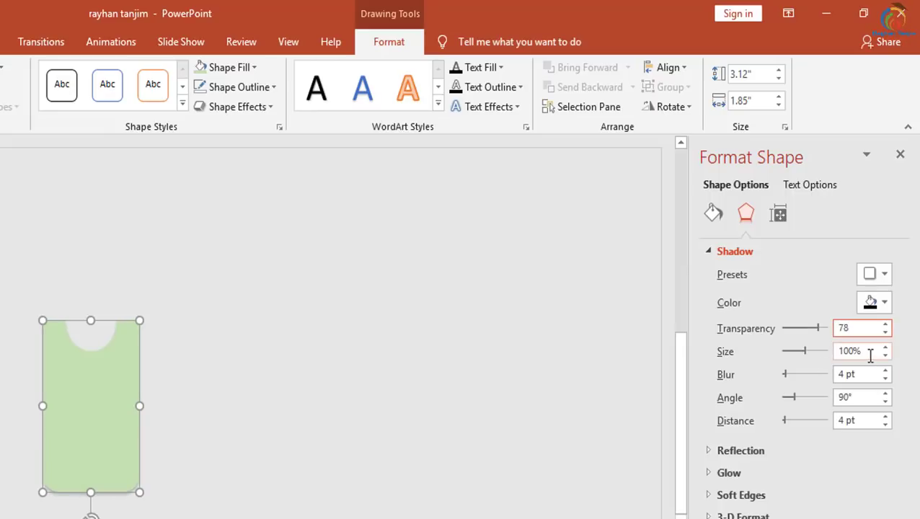
pyautogui.moveTo(870, 353); pyautogui.dragTo(838, 353)
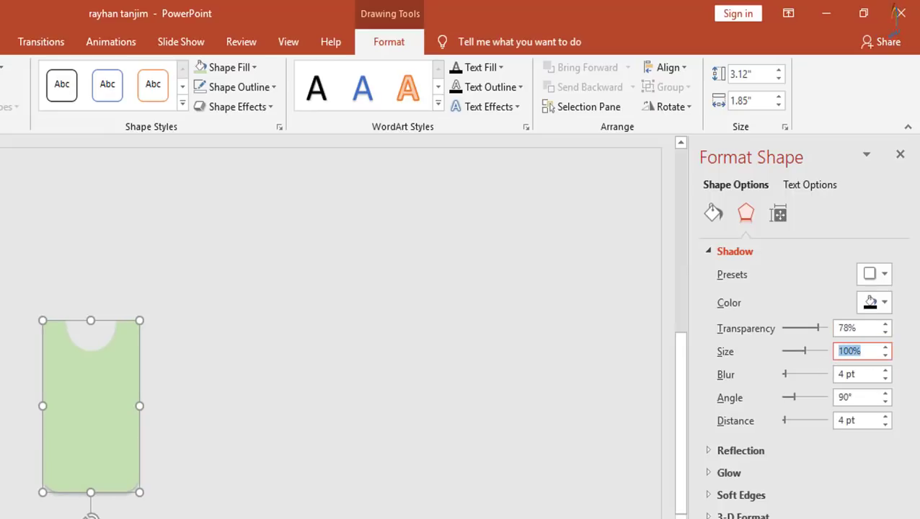
pyautogui.write('108')
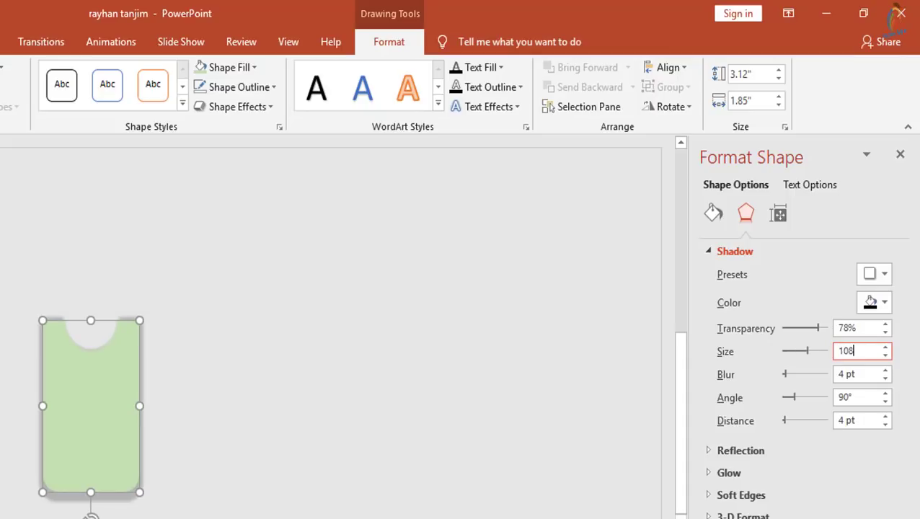
# Set the shadow blur to 10 pt and angle to 0°, then close the panel.
pyautogui.moveTo(860, 374); pyautogui.dragTo(830, 383)
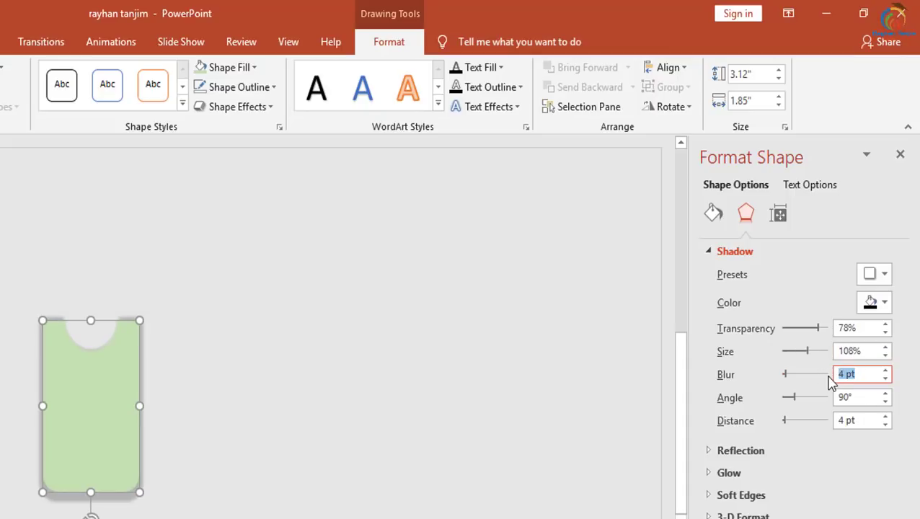
pyautogui.write('10')
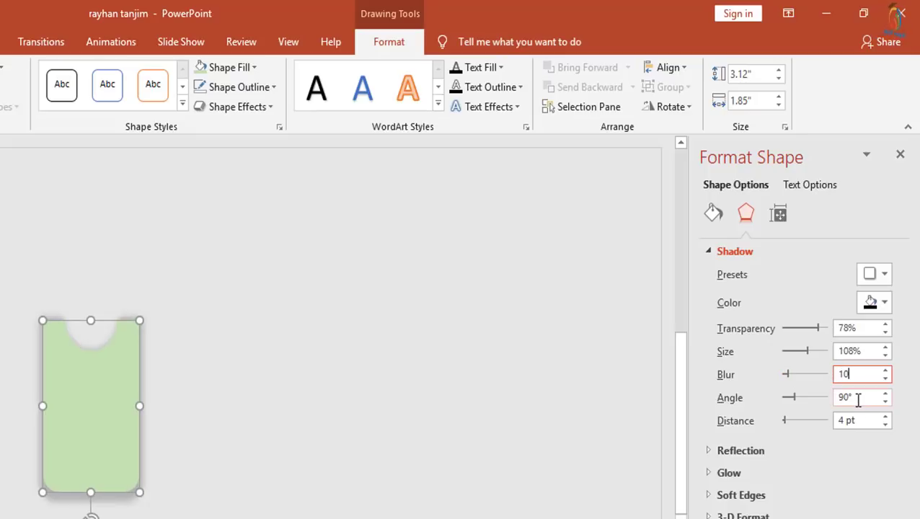
pyautogui.moveTo(858, 401); pyautogui.dragTo(829, 425)
pyautogui.press('BackSpace')
pyautogui.write('0')
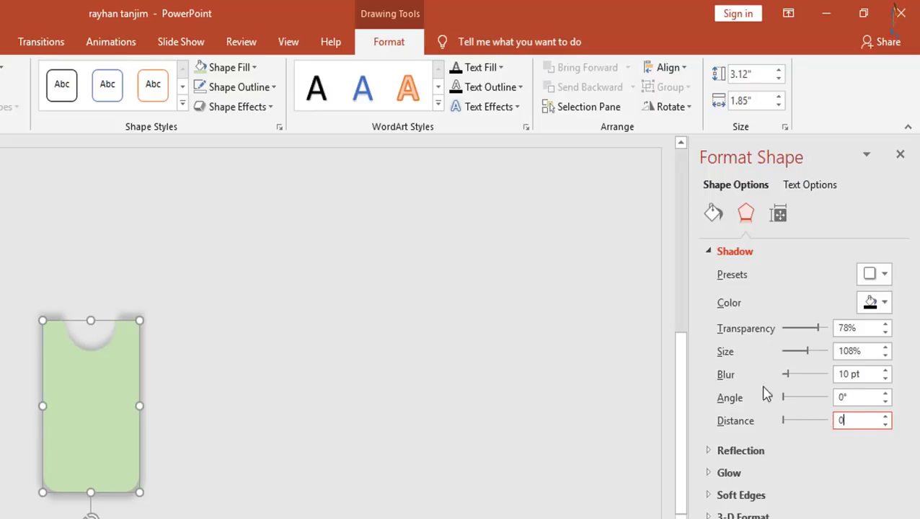
pyautogui.click(900, 155)
pyautogui.click(300, 426)
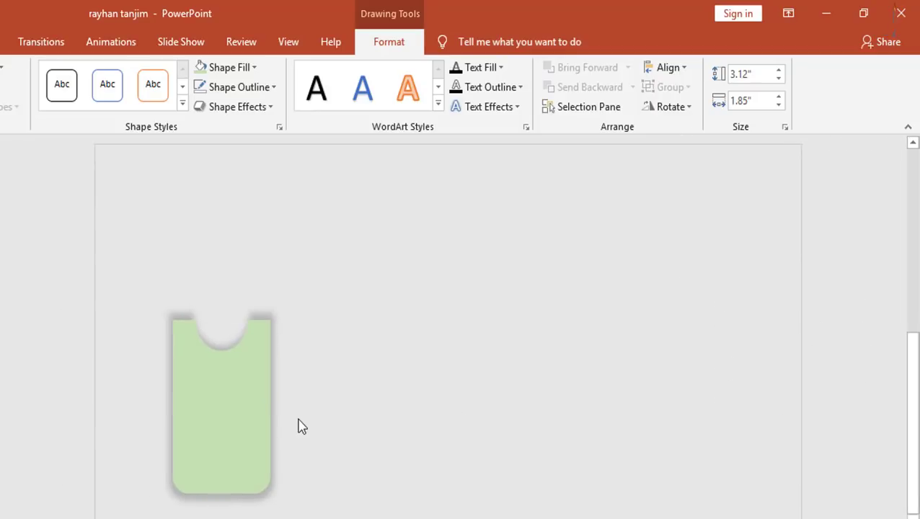
pyautogui.click(241, 389)
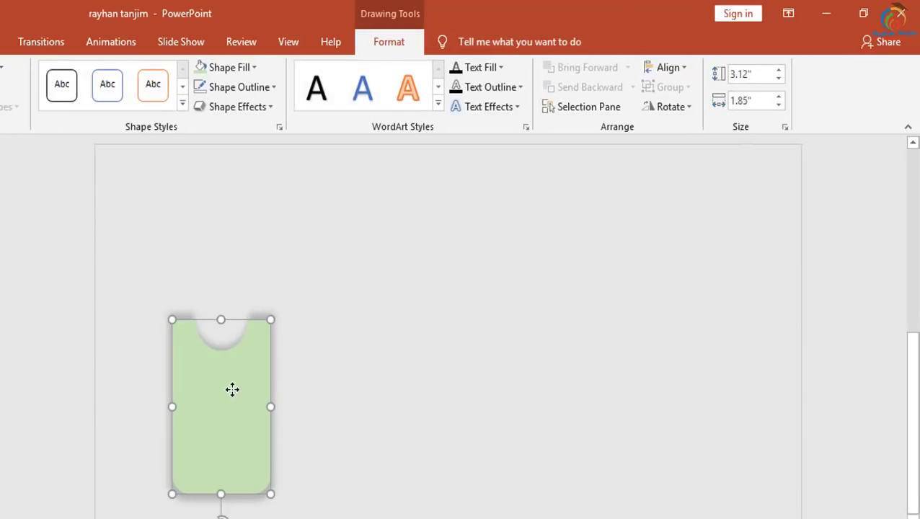
pyautogui.click(423, 351)
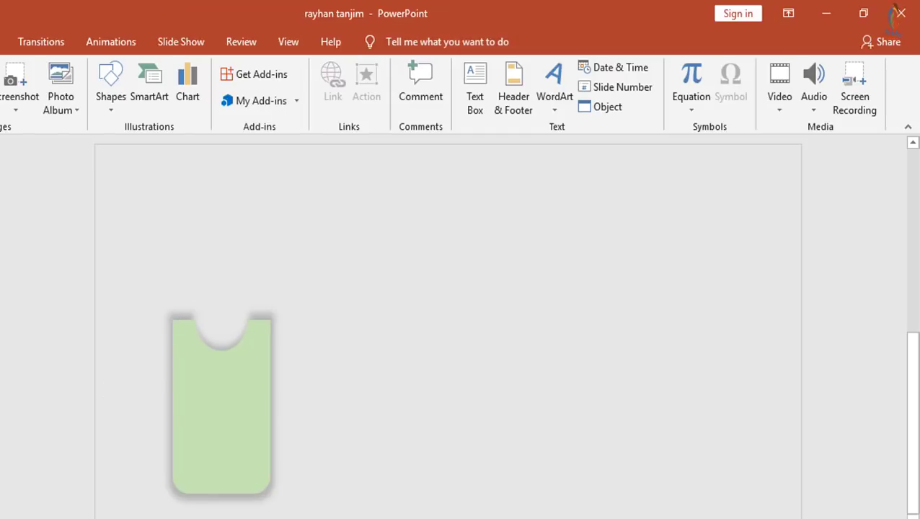
# Draw a blue top-rounded rectangle and move it over the card's top.
pyautogui.click(2, 41)
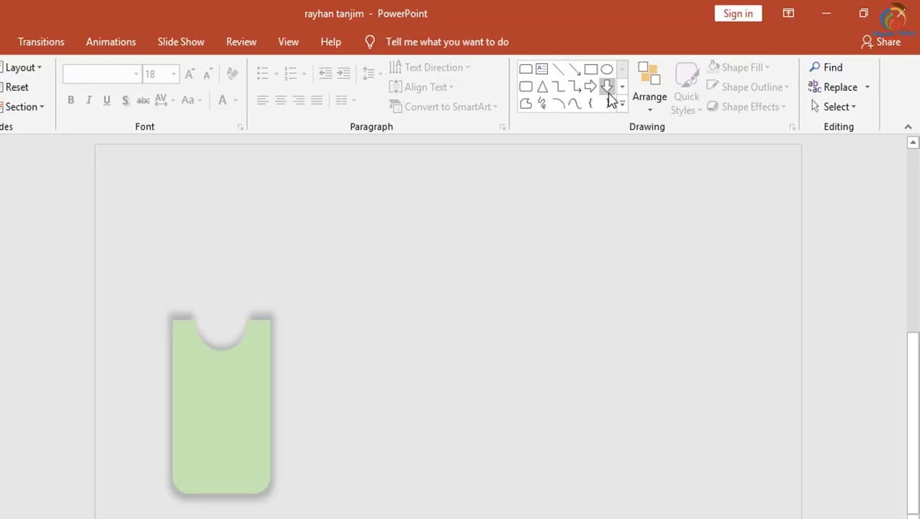
pyautogui.click(527, 70)
pyautogui.moveTo(324, 354)
pyautogui.mouseDown()
pyautogui.moveTo(365, 479)
pyautogui.moveTo(423, 473)
pyautogui.mouseUp()
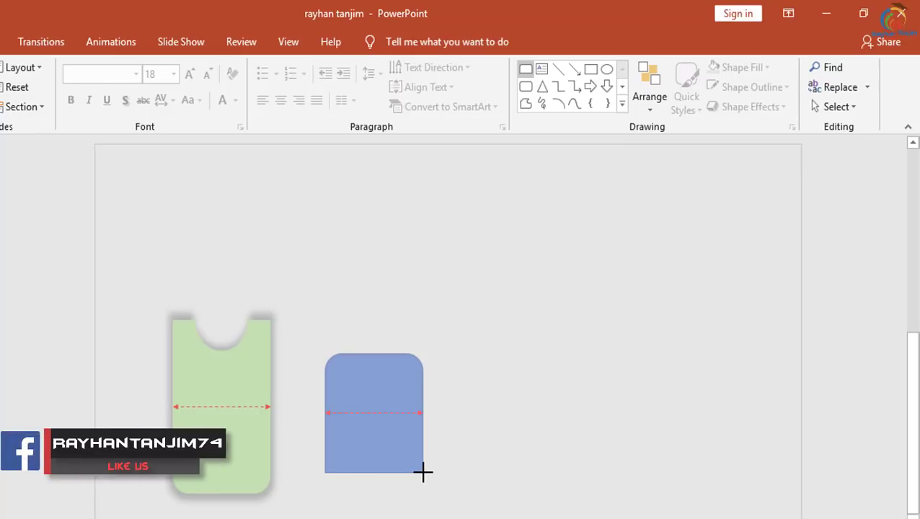
pyautogui.moveTo(424, 473); pyautogui.dragTo(243, 354)
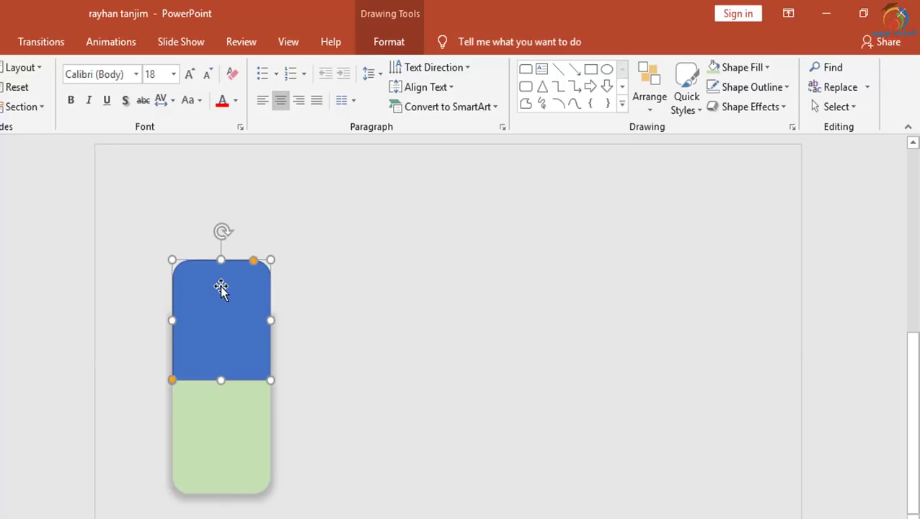
# Send the blue shape behind the green card and nudge it into place as a tab.
pyautogui.rightClick(220, 287)
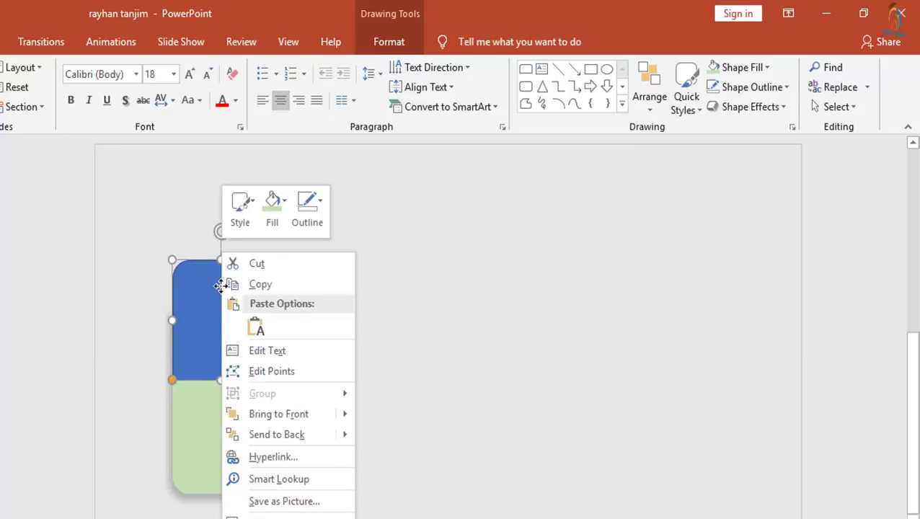
pyautogui.click(297, 437)
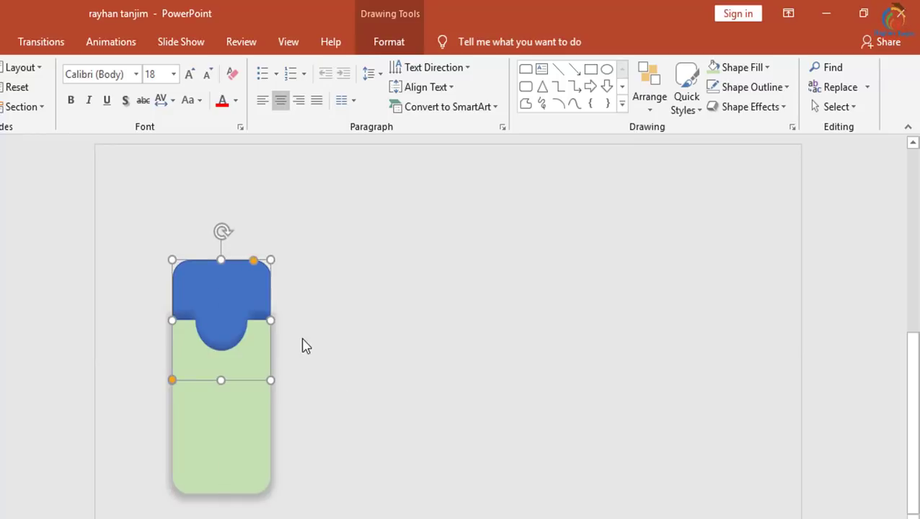
pyautogui.hotkey('ctrl', 'Down')
pyautogui.hotkey('ctrl', 'Down')
pyautogui.hotkey('ctrl', 'Down')
pyautogui.hotkey('ctrl', 'Down')
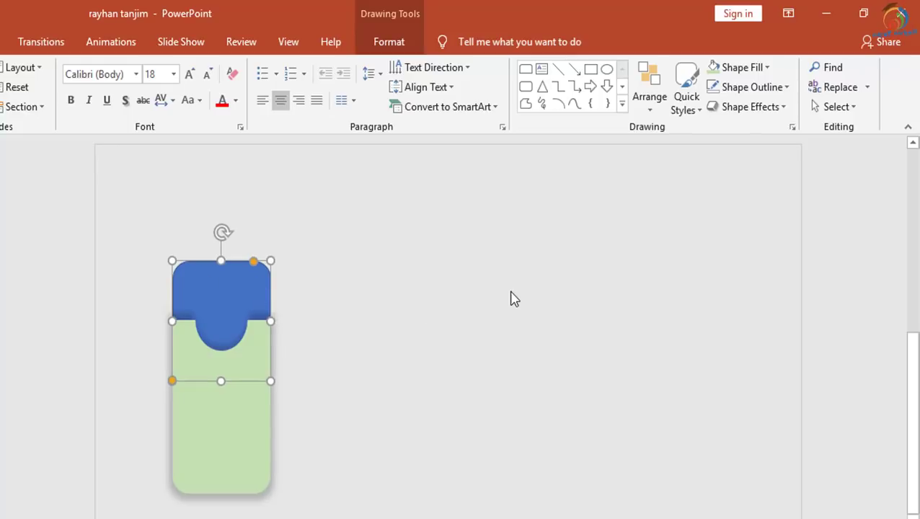
pyautogui.hotkey('ctrl', 'Down')
pyautogui.hotkey('ctrl', 'Down')
pyautogui.hotkey('ctrl', 'Up')
pyautogui.hotkey('ctrl', 'Up')
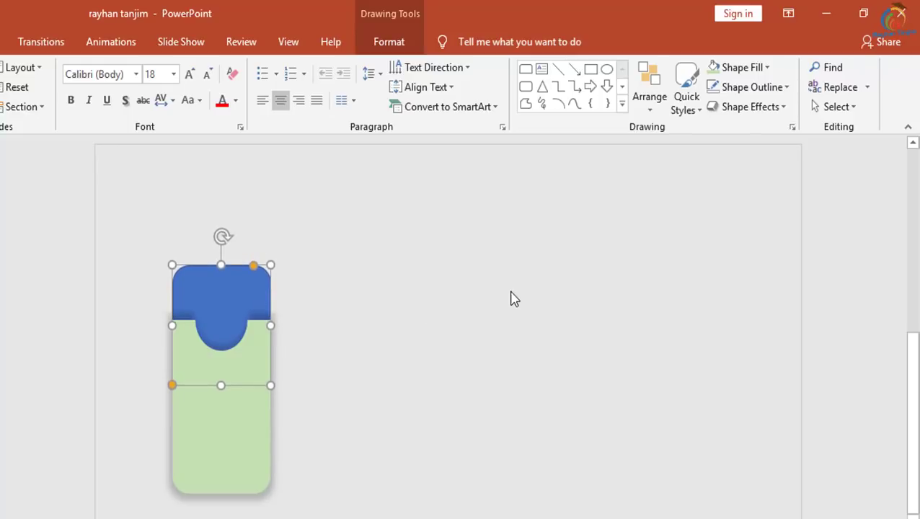
pyautogui.click(295, 351)
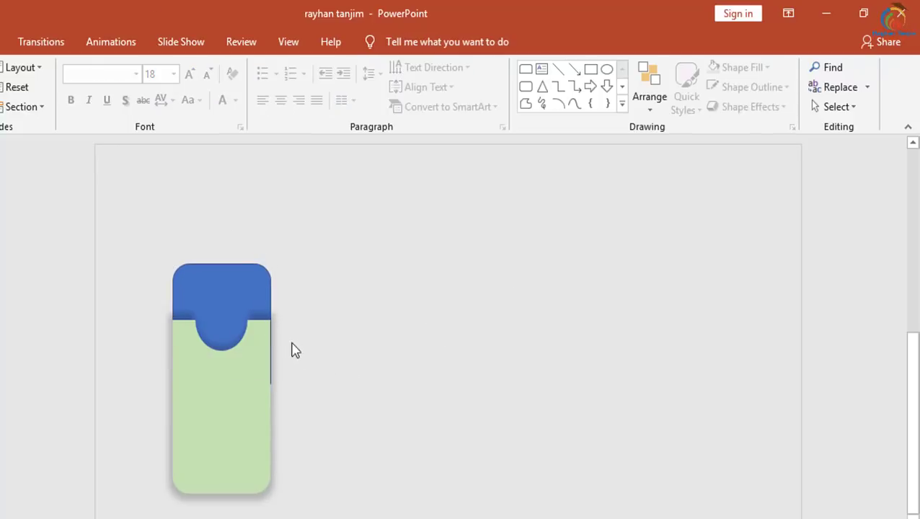
pyautogui.click(210, 306)
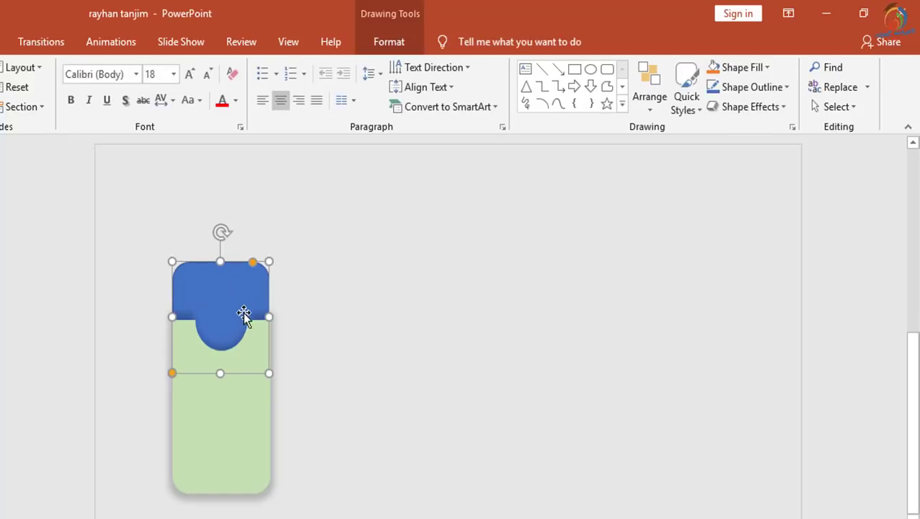
pyautogui.click(526, 70)
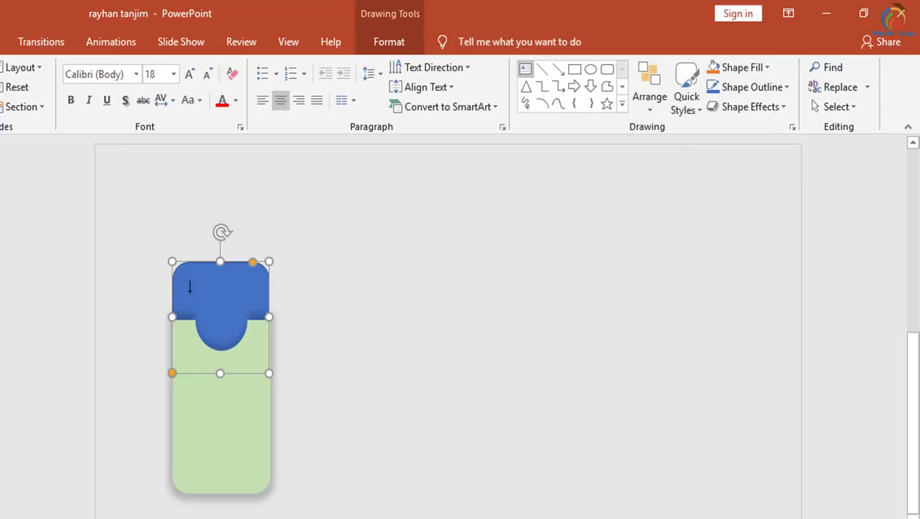
# Add a text box reading 'Name' over a sample name, centred in Times New Roman.
pyautogui.moveTo(180, 271); pyautogui.dragTo(258, 313)
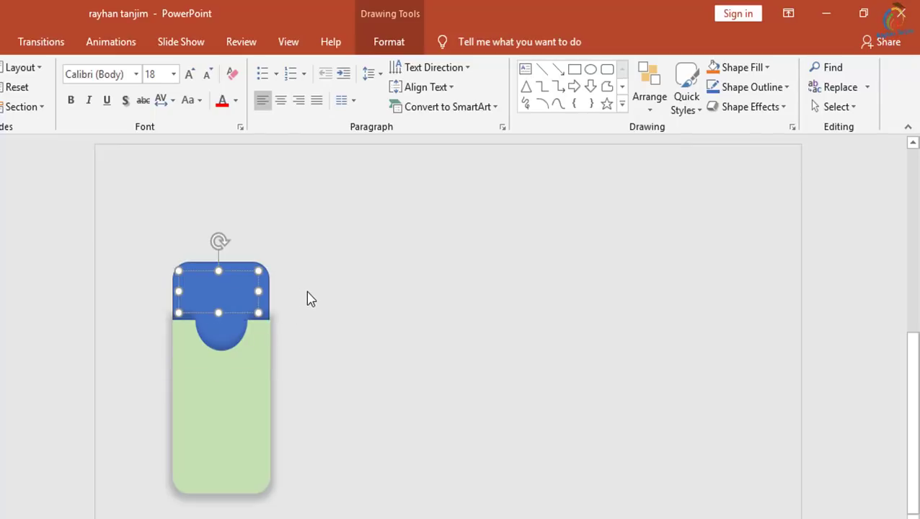
pyautogui.write('Nam')
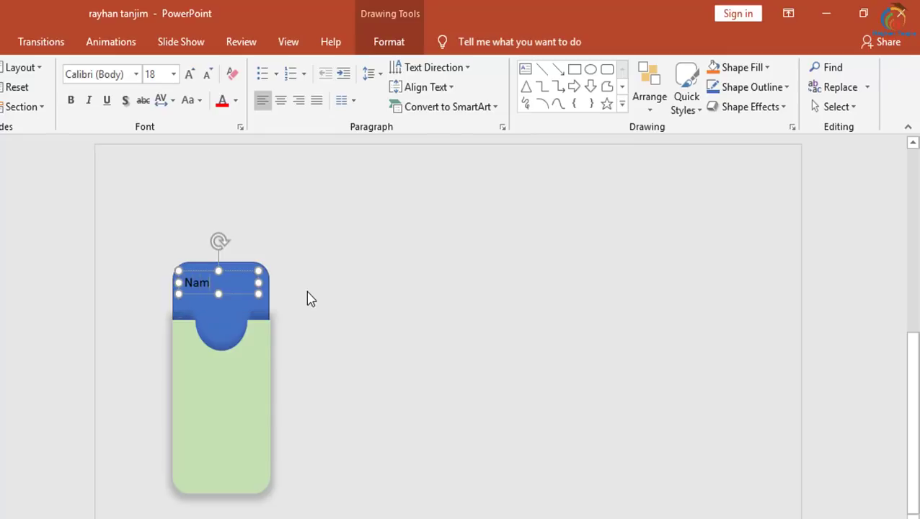
pyautogui.write('e')
pyautogui.press('Return')
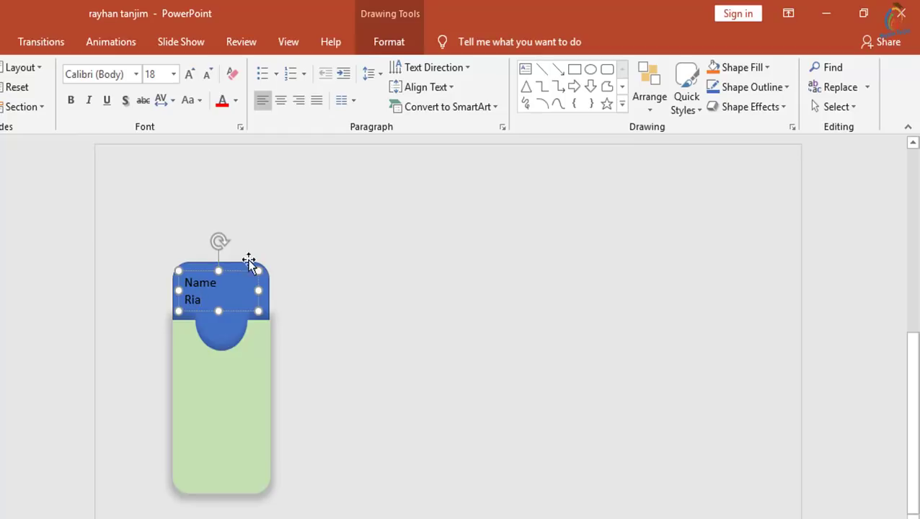
pyautogui.moveTo(206, 303); pyautogui.dragTo(181, 279)
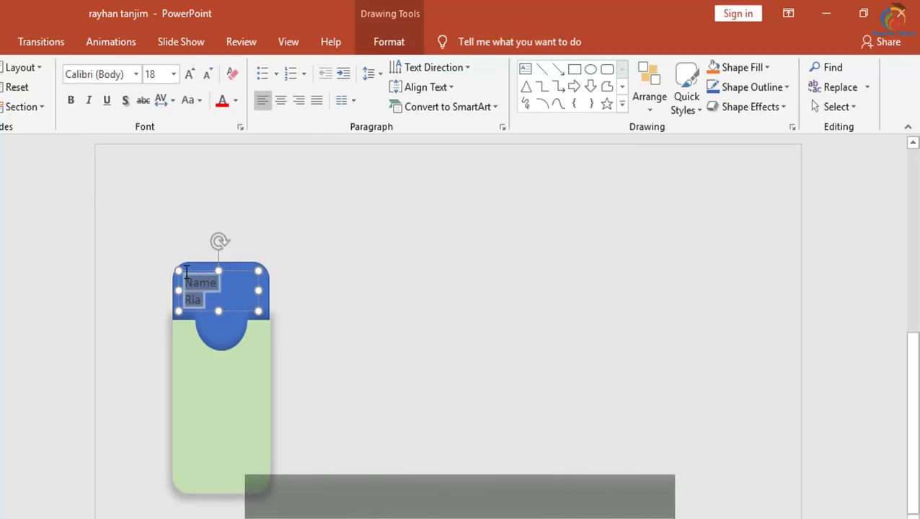
pyautogui.click(282, 101)
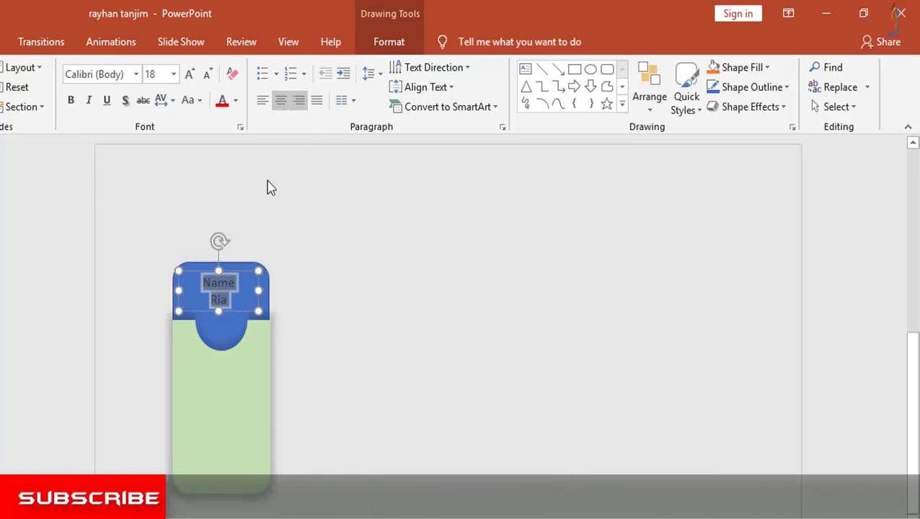
pyautogui.click(117, 75)
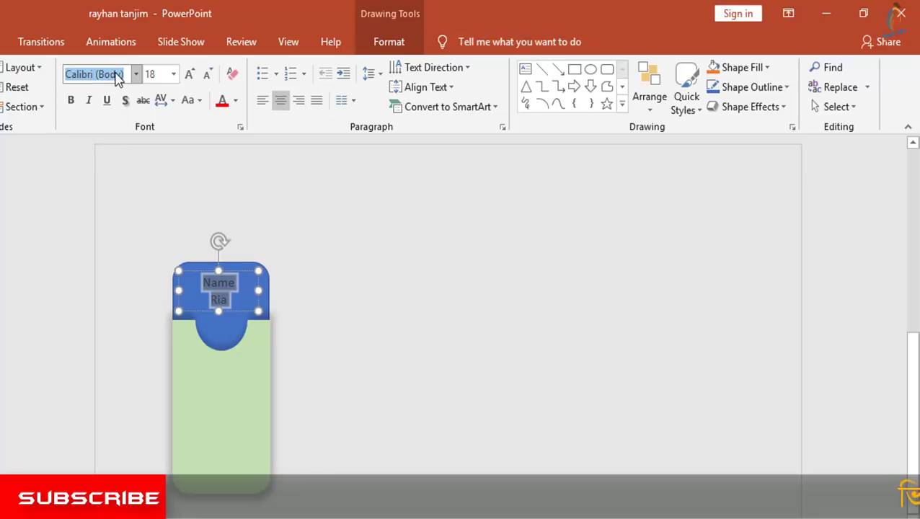
pyautogui.write('Times New Roman')
pyautogui.press('Return')
# Make the tab text white, bold, shadowed and 24 pt.
pyautogui.click(237, 102)
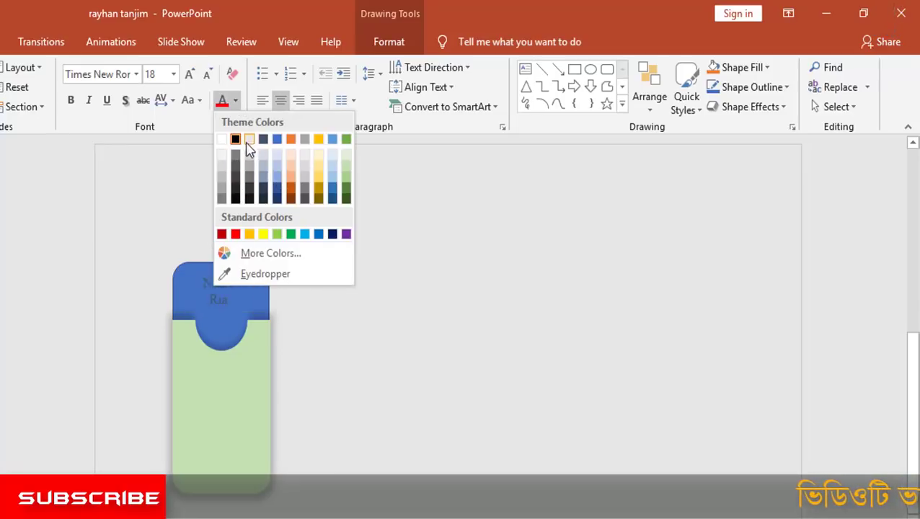
pyautogui.click(222, 139)
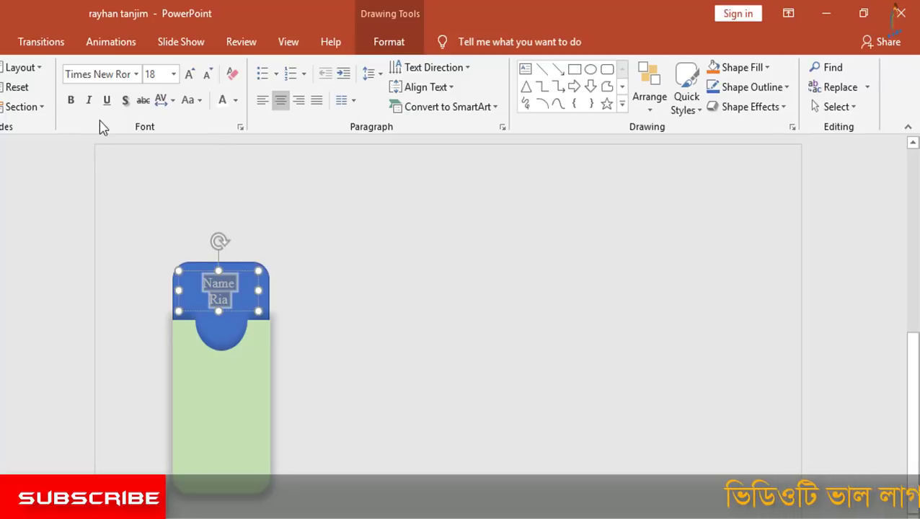
pyautogui.click(71, 100)
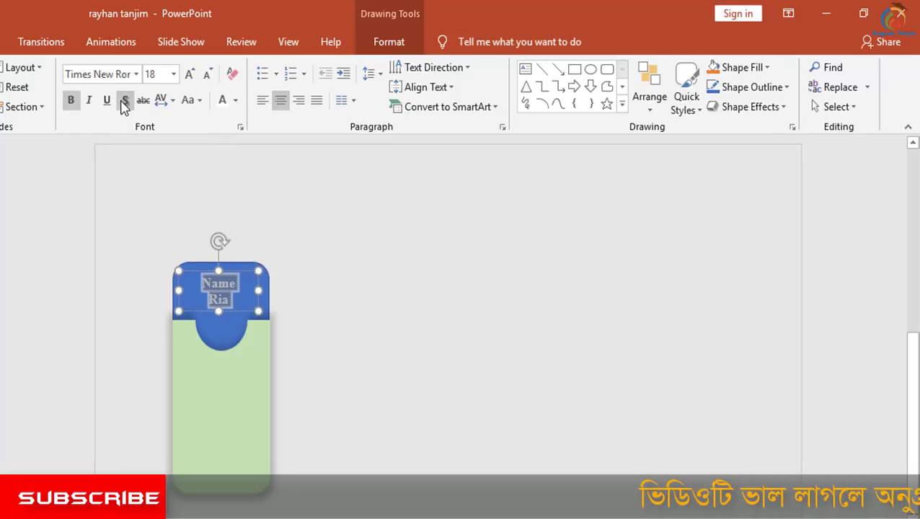
pyautogui.click(126, 101)
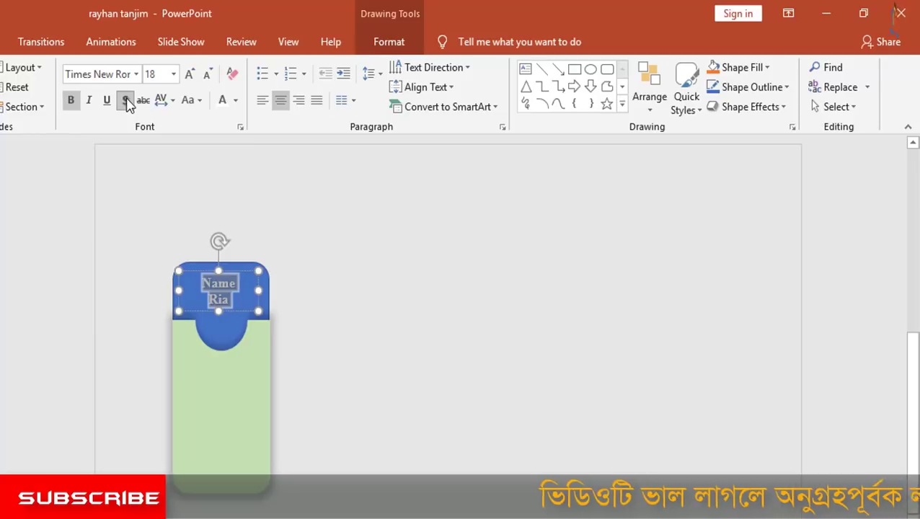
pyautogui.click(189, 73)
pyautogui.click(189, 74)
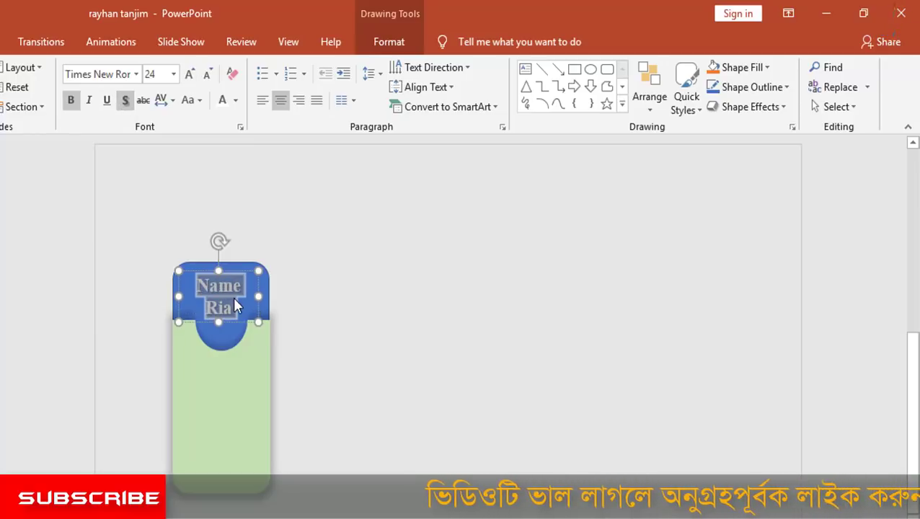
pyautogui.click(234, 300)
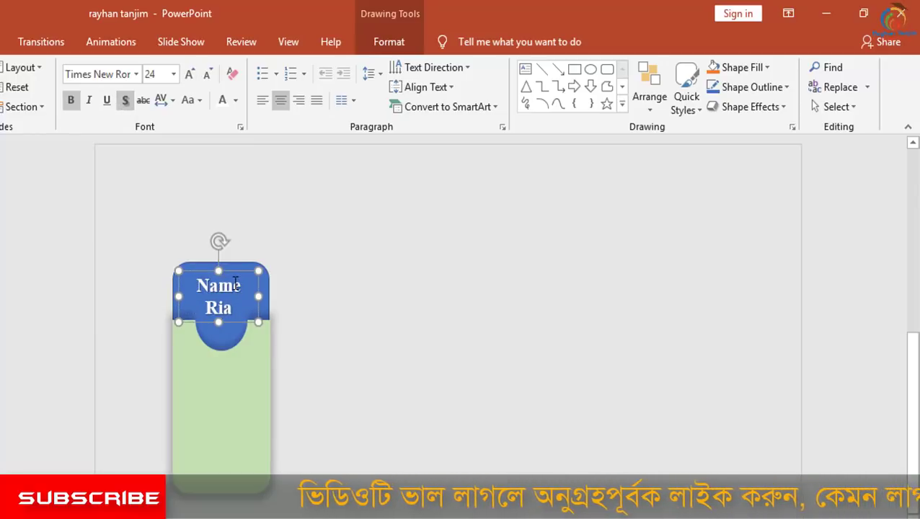
# Change 'Name' to UPPERCASE and drop the sample name one line onto the round tab.
pyautogui.doubleClick(238, 285)
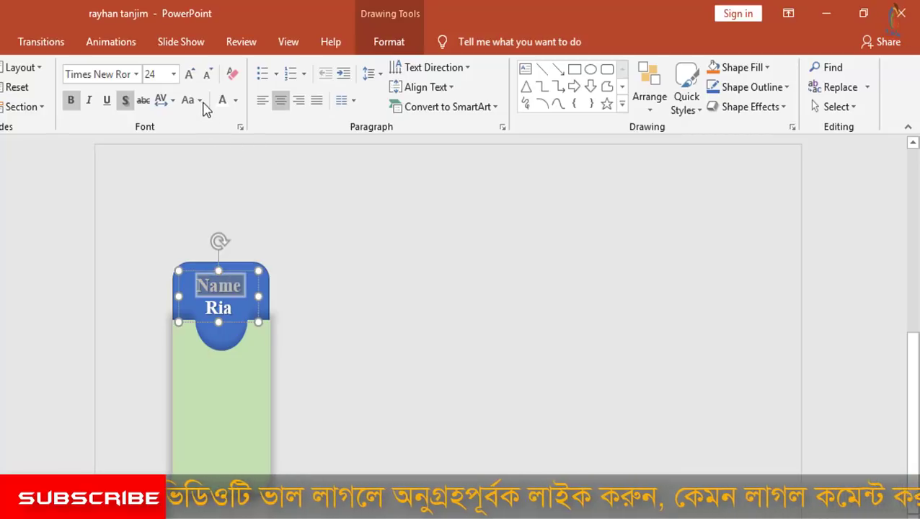
pyautogui.click(199, 100)
pyautogui.click(225, 166)
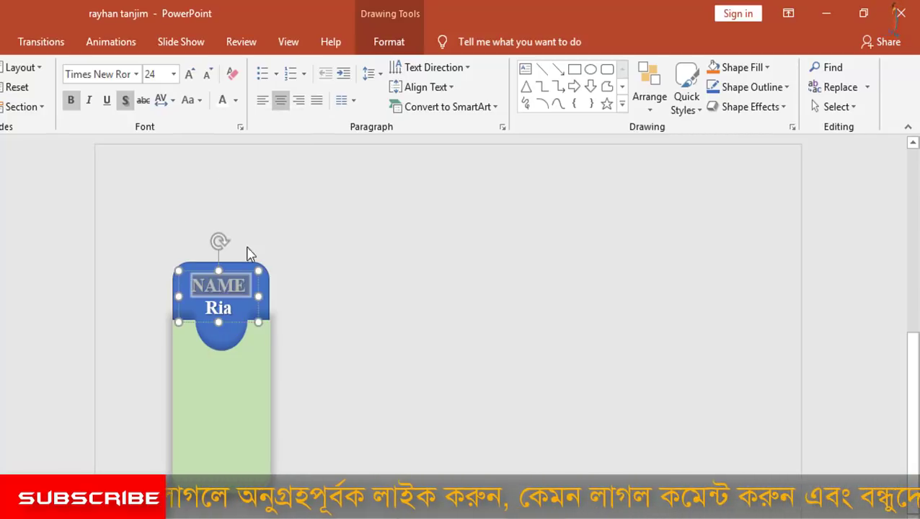
pyautogui.click(234, 301)
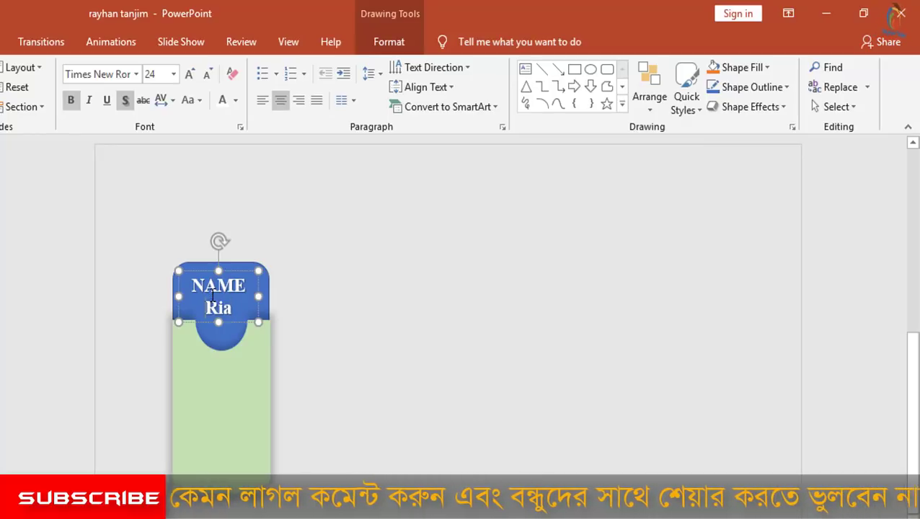
pyautogui.press('Return')
# Fill the header shape gold and remove its outline.
pyautogui.click(236, 377)
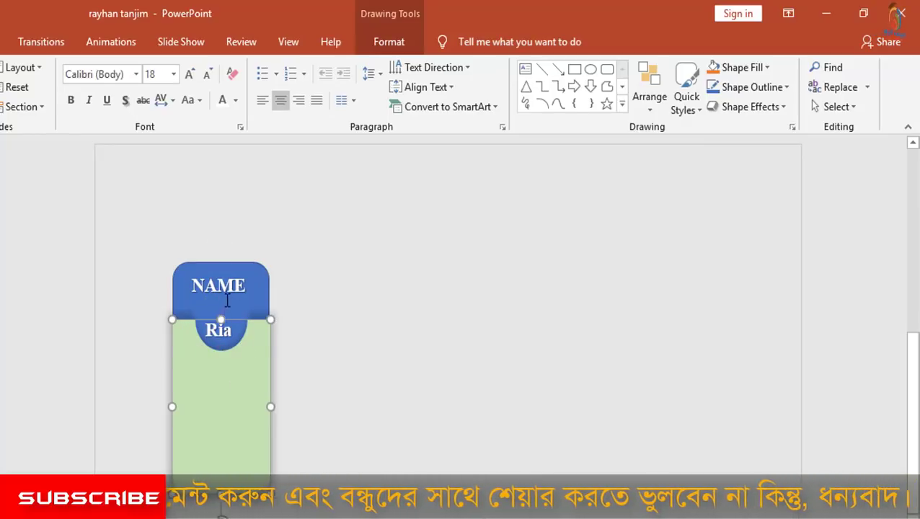
pyautogui.click(267, 289)
pyautogui.click(266, 288)
pyautogui.click(263, 342)
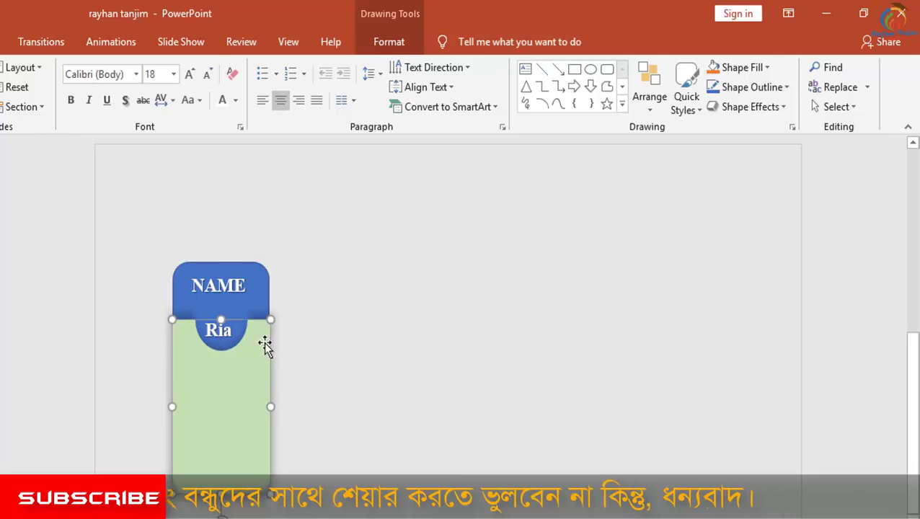
pyautogui.click(264, 284)
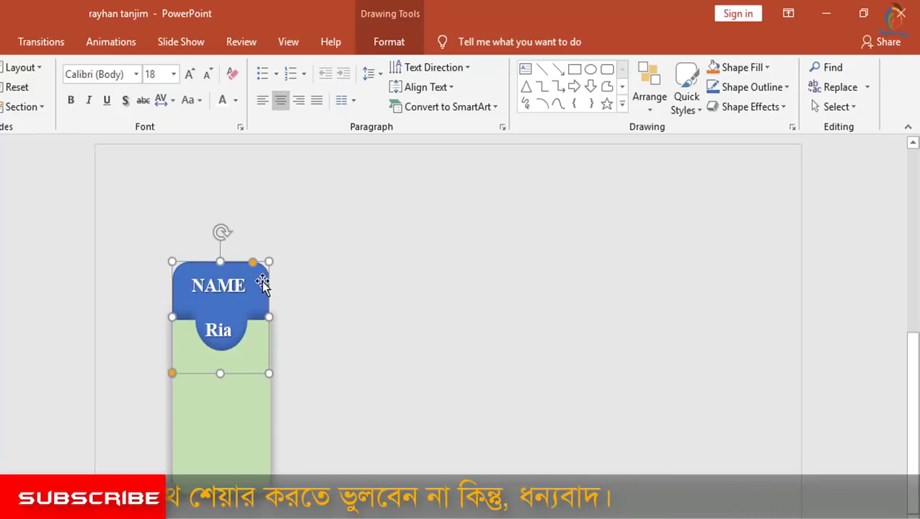
pyautogui.click(382, 39)
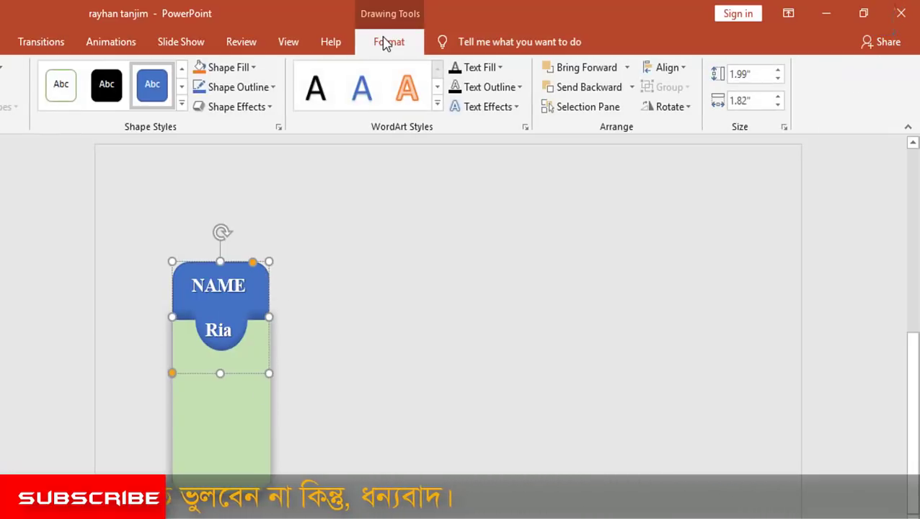
pyautogui.click(251, 67)
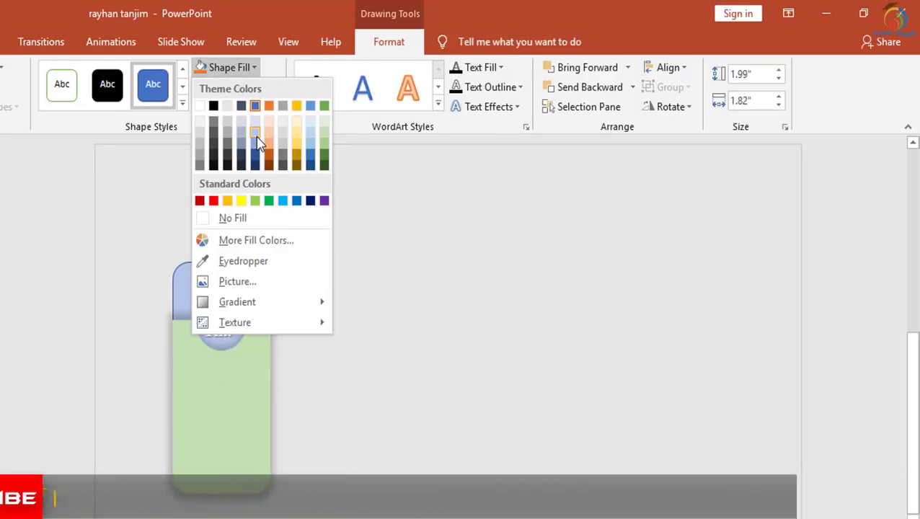
pyautogui.click(298, 144)
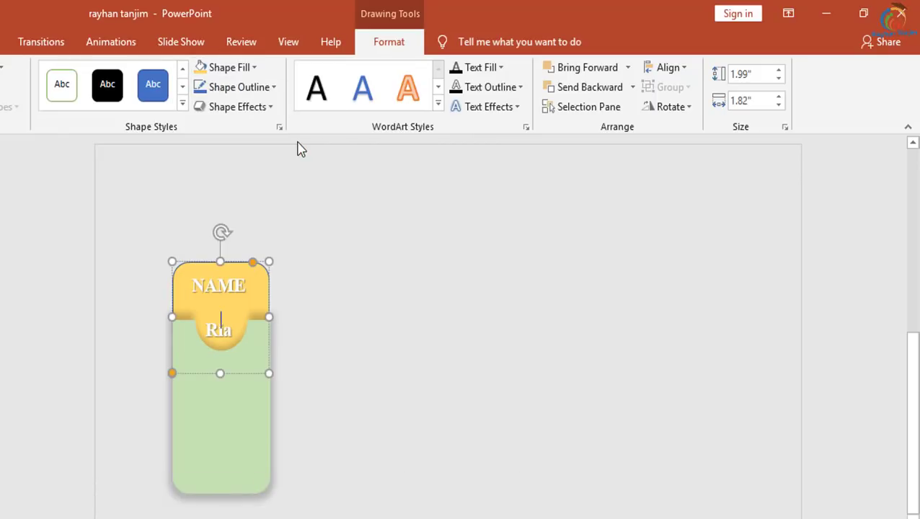
pyautogui.click(272, 89)
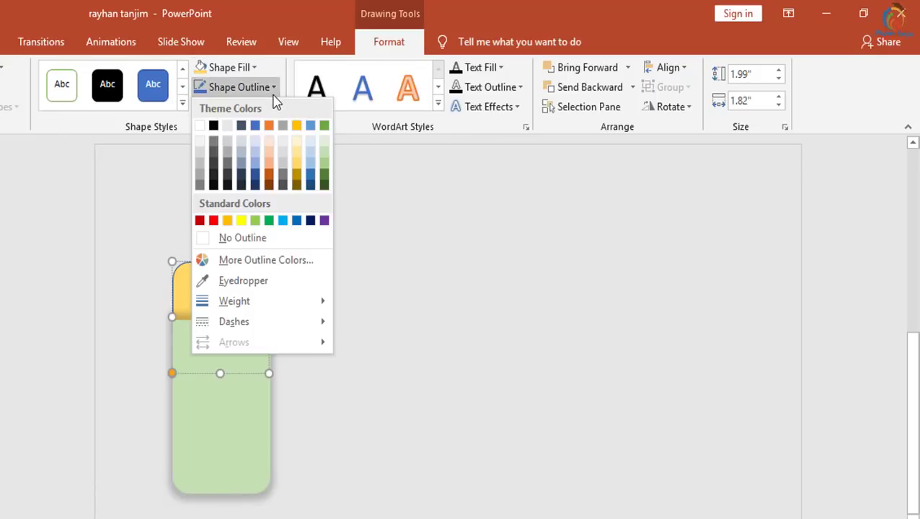
pyautogui.click(245, 240)
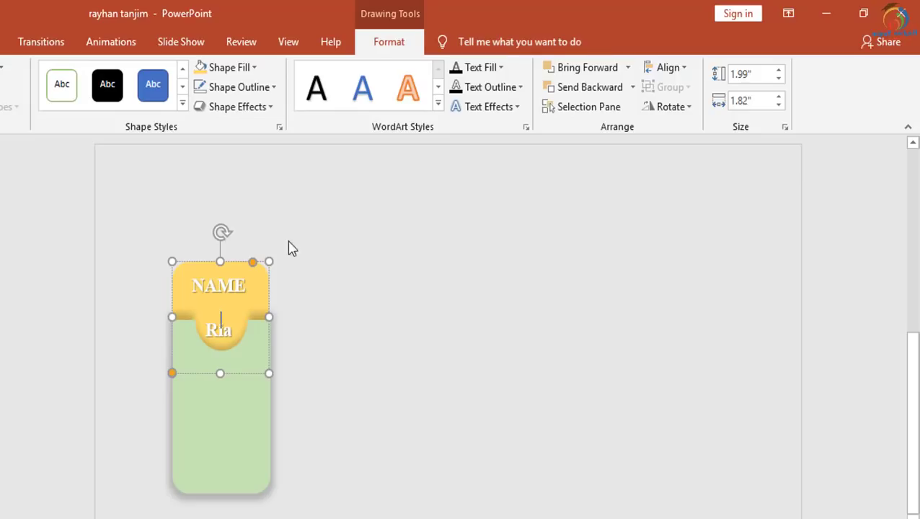
# Change the header shape's fill to dark green.
pyautogui.click(256, 298)
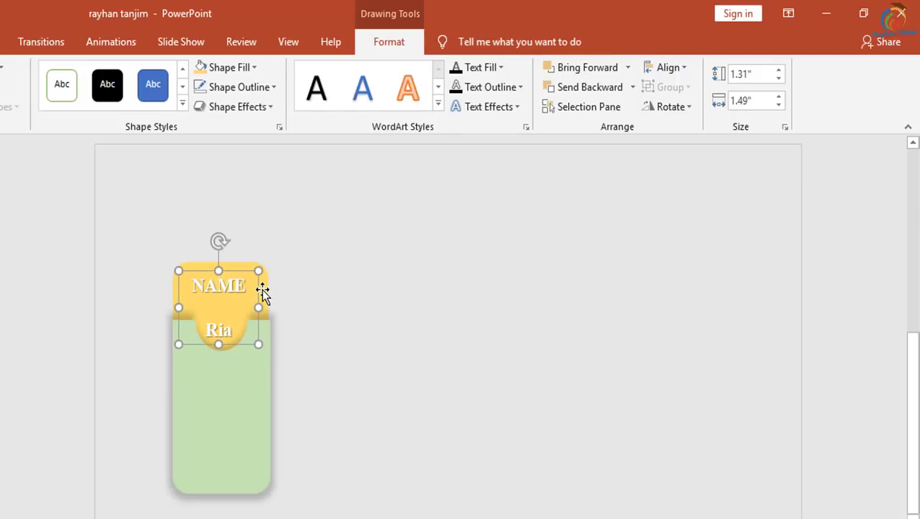
pyautogui.click(261, 290)
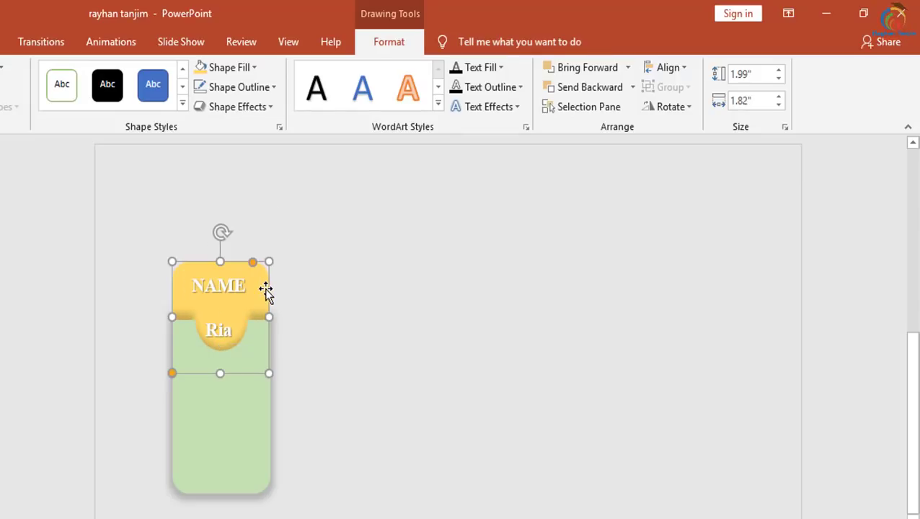
pyautogui.click(253, 68)
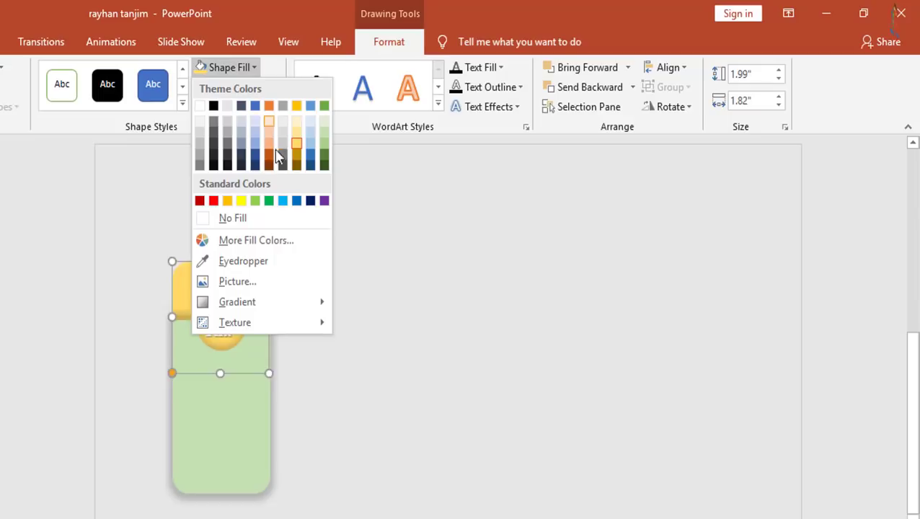
pyautogui.click(325, 160)
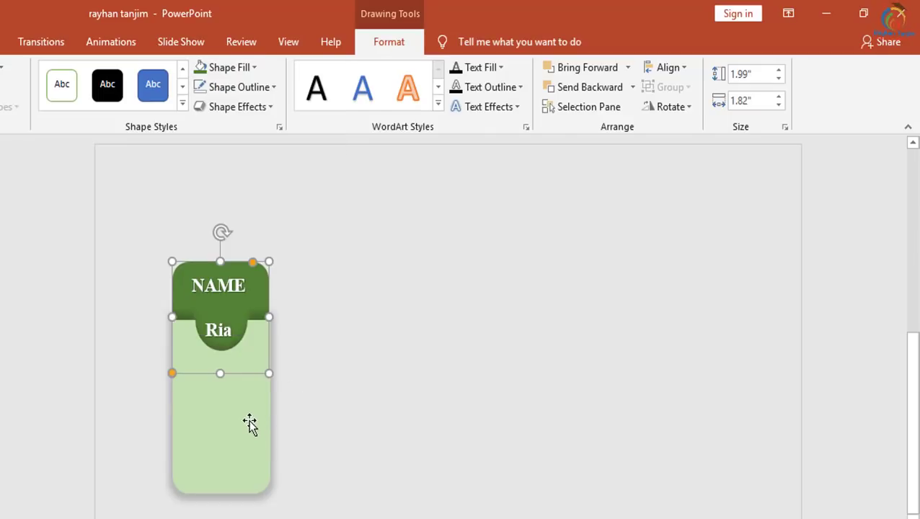
pyautogui.click(217, 379)
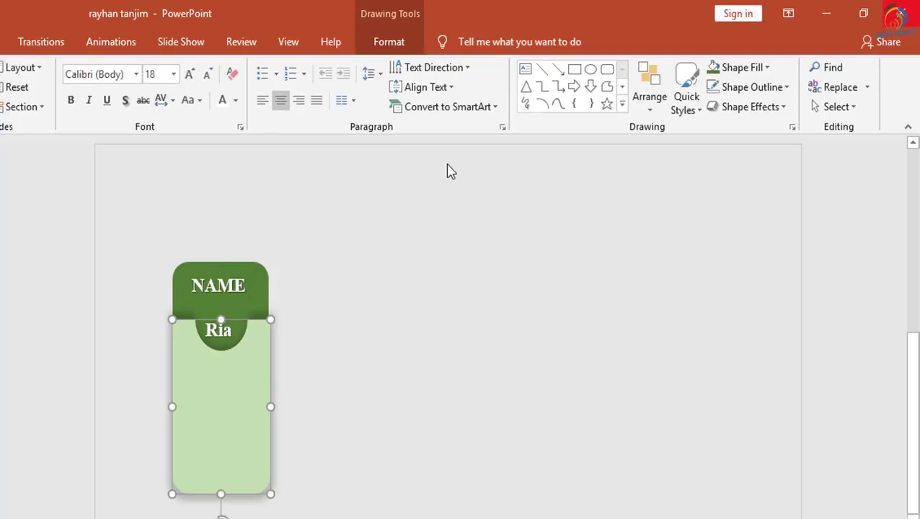
# Draw a text box in the card below Ria and type TARGET, starting a second line.
pyautogui.click(525, 70)
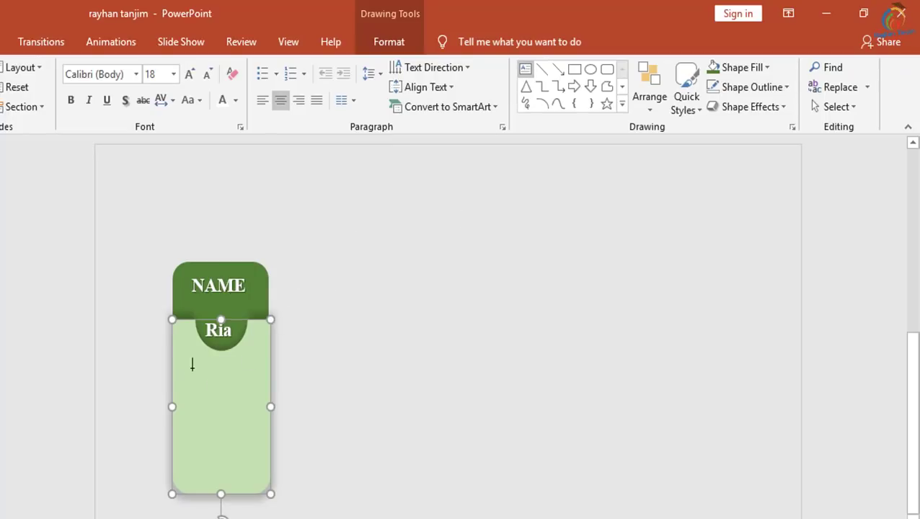
pyautogui.moveTo(191, 362); pyautogui.dragTo(251, 436)
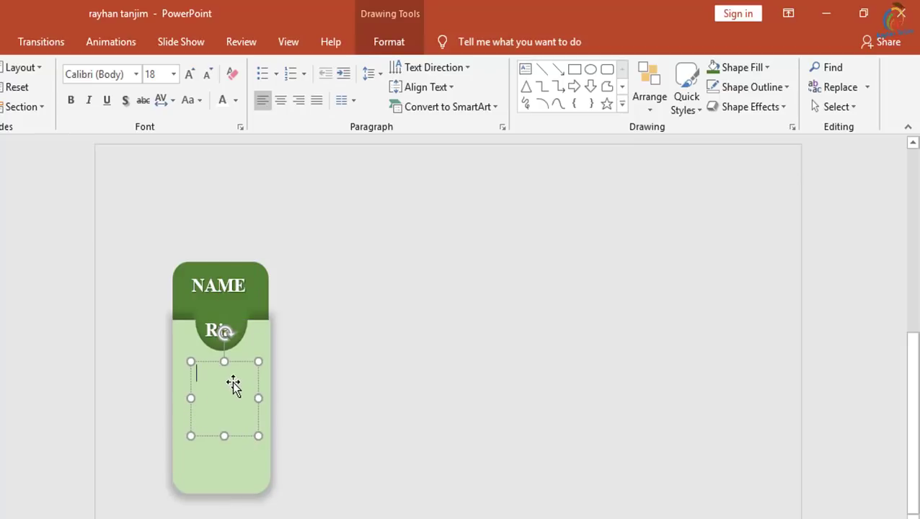
pyautogui.write('TARG')
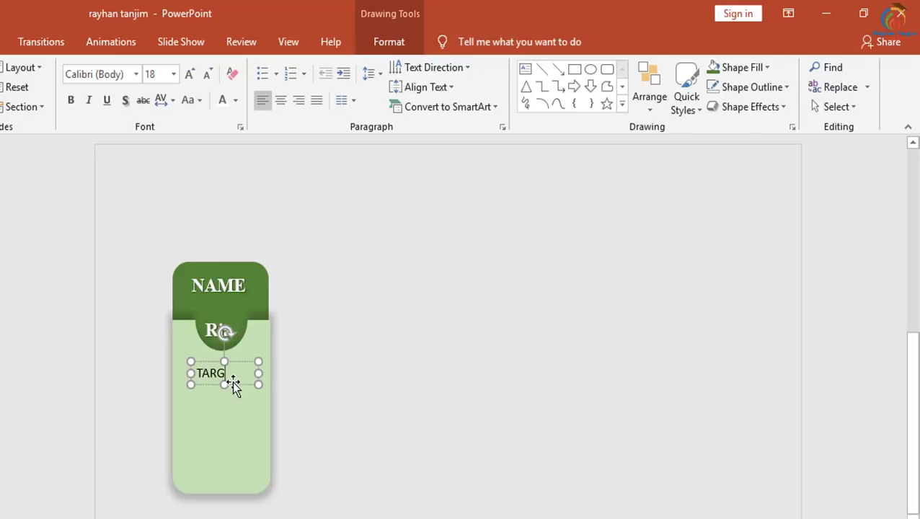
pyautogui.write('ET')
pyautogui.press('Return')
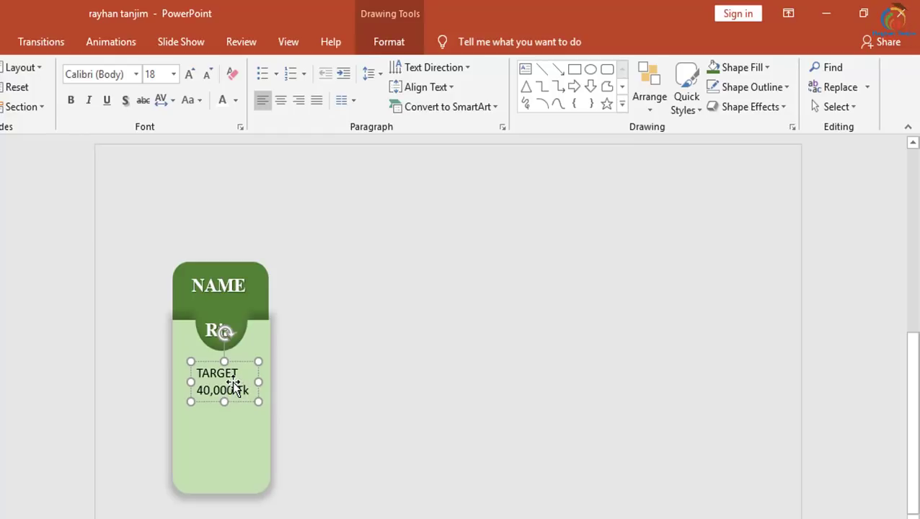
# Centre the TARGET and 40,000 Tk text and nudge the box into place.
pyautogui.doubleClick(243, 373)
pyautogui.click(252, 385)
pyautogui.hotkey('ctrl', 'a')
pyautogui.click(281, 100)
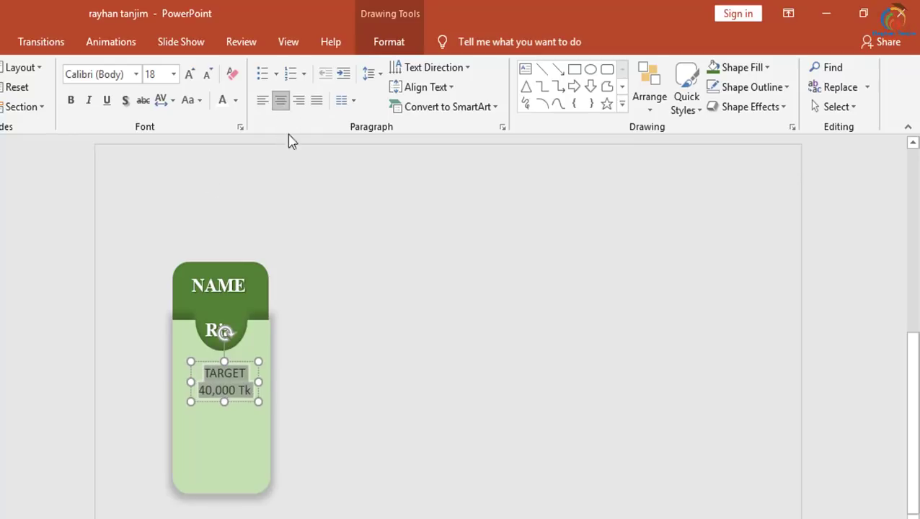
pyautogui.moveTo(251, 393); pyautogui.dragTo(246, 389)
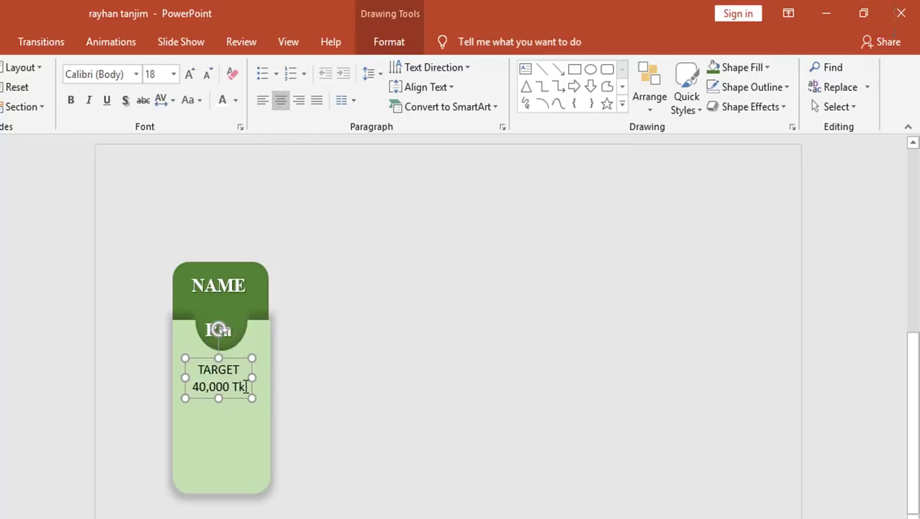
pyautogui.hotkey('ctrl', 'a')
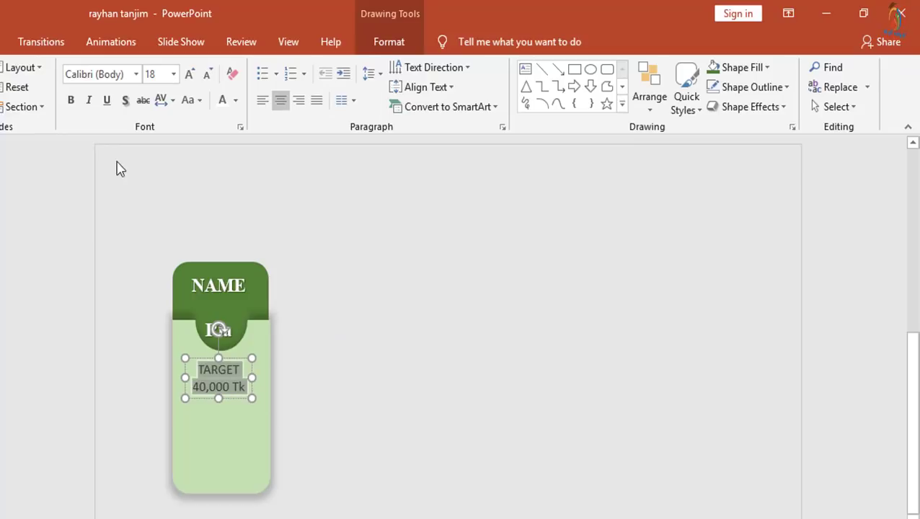
# Set the target text to the Lora font and widen the box to fit the amount.
pyautogui.click(112, 75)
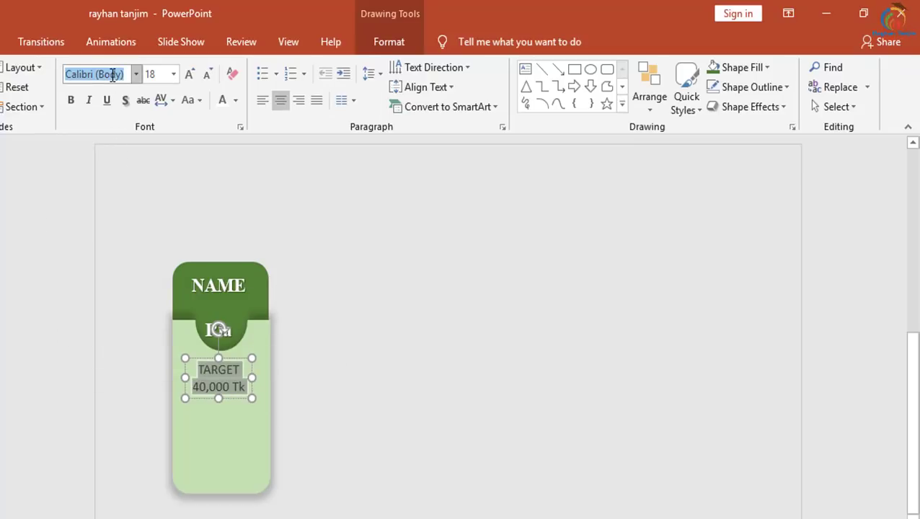
pyautogui.write('L')
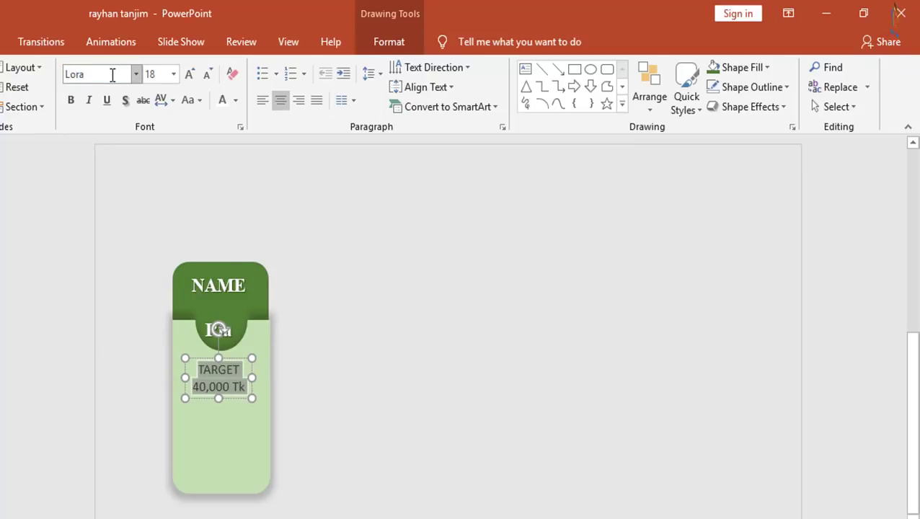
pyautogui.write('ora')
pyautogui.press('Return')
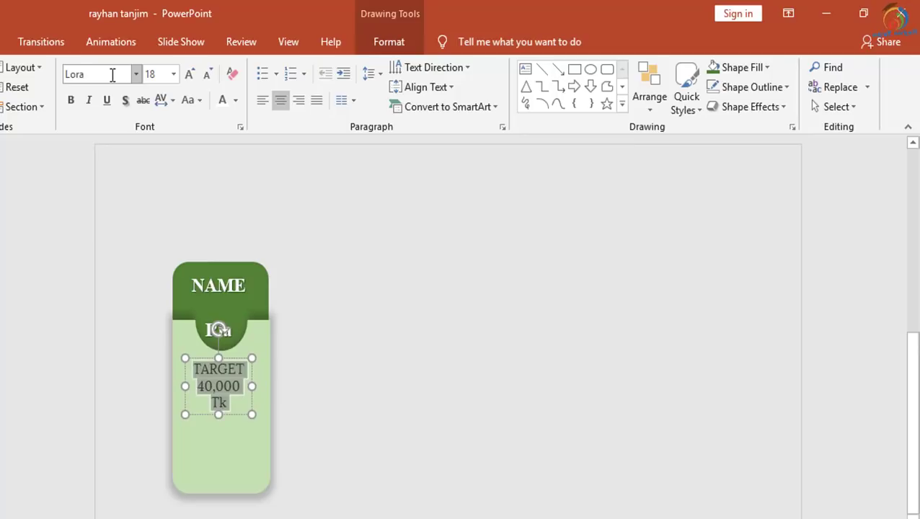
pyautogui.click(239, 388)
pyautogui.moveTo(222, 420)
pyautogui.mouseDown()
pyautogui.moveTo(234, 437)
pyautogui.moveTo(233, 424)
pyautogui.mouseUp()
pyautogui.moveTo(252, 387); pyautogui.dragTo(259, 395)
# Make TARGET bold and 40,000 Tk italic, then nudge the box into place.
pyautogui.doubleClick(241, 371)
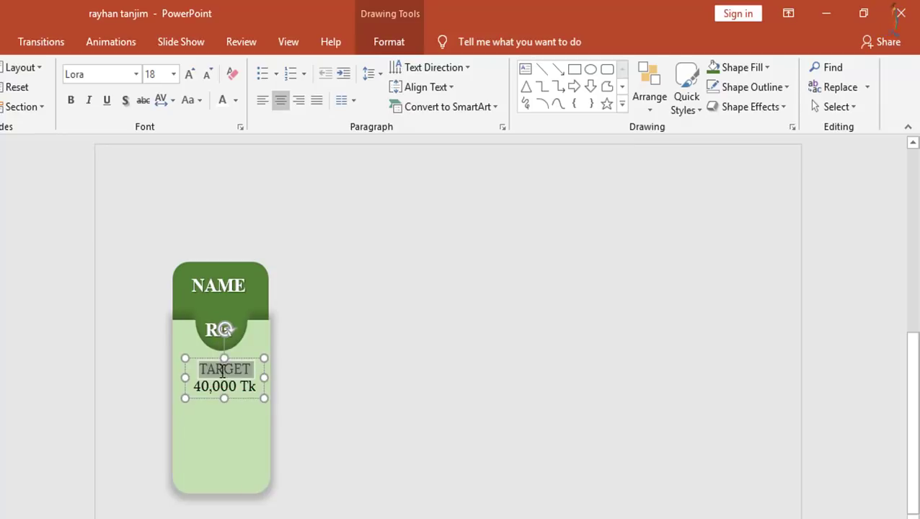
pyautogui.click(72, 101)
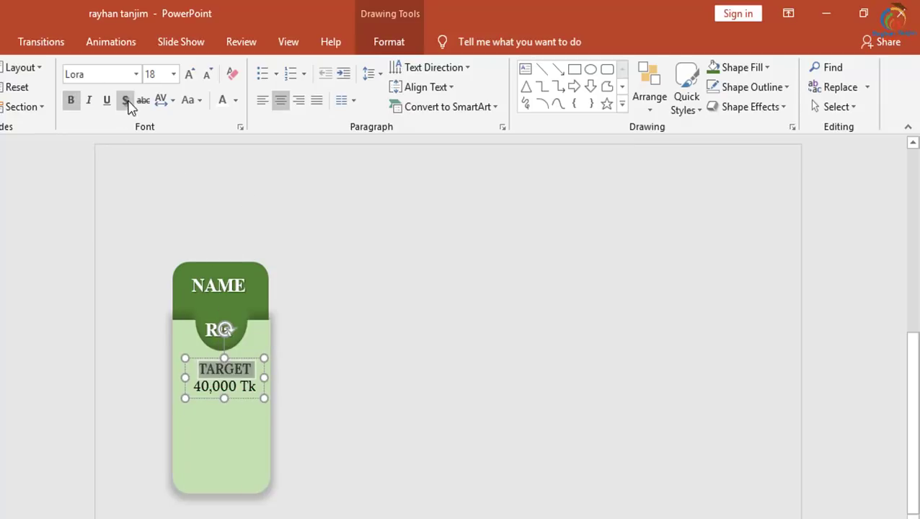
pyautogui.moveTo(194, 387); pyautogui.dragTo(263, 390)
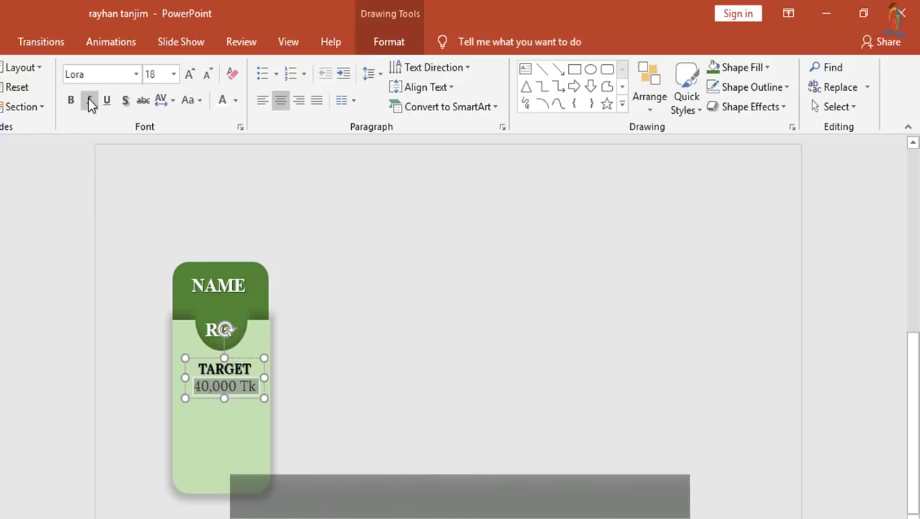
pyautogui.click(261, 395)
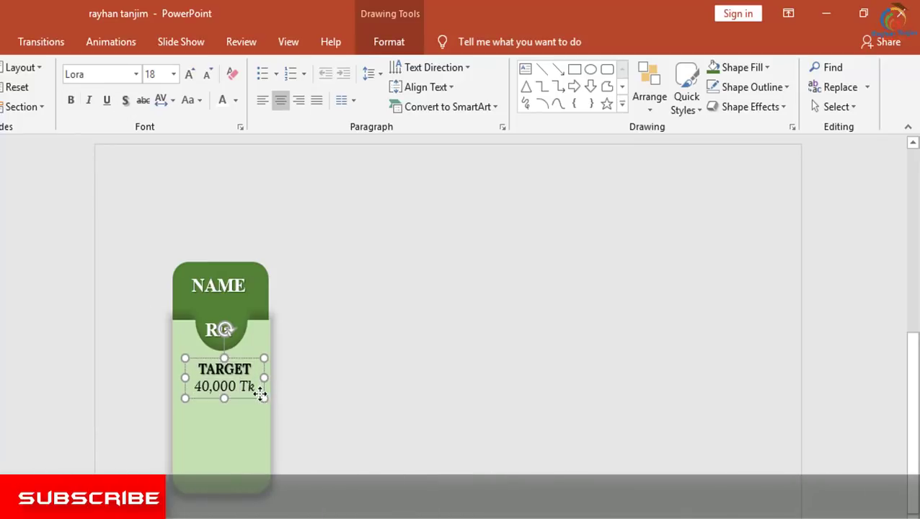
pyautogui.moveTo(261, 394); pyautogui.dragTo(257, 403)
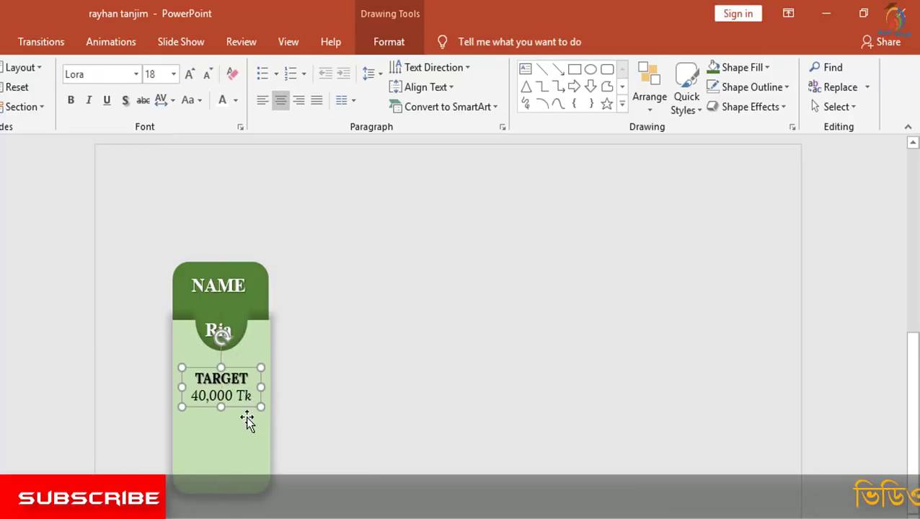
# Size TARGET to 20 pt on one line and make the 40,000 Tk line smaller.
pyautogui.doubleClick(251, 379)
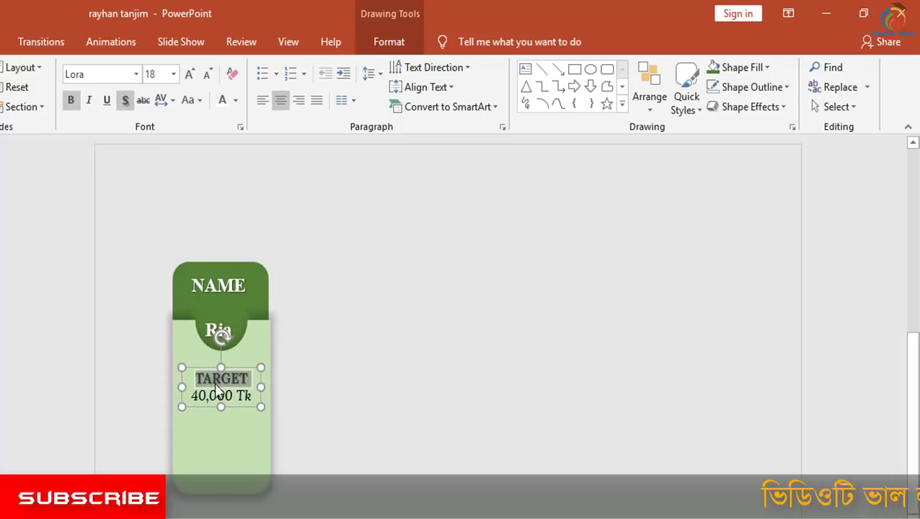
pyautogui.click(192, 72)
pyautogui.click(193, 72)
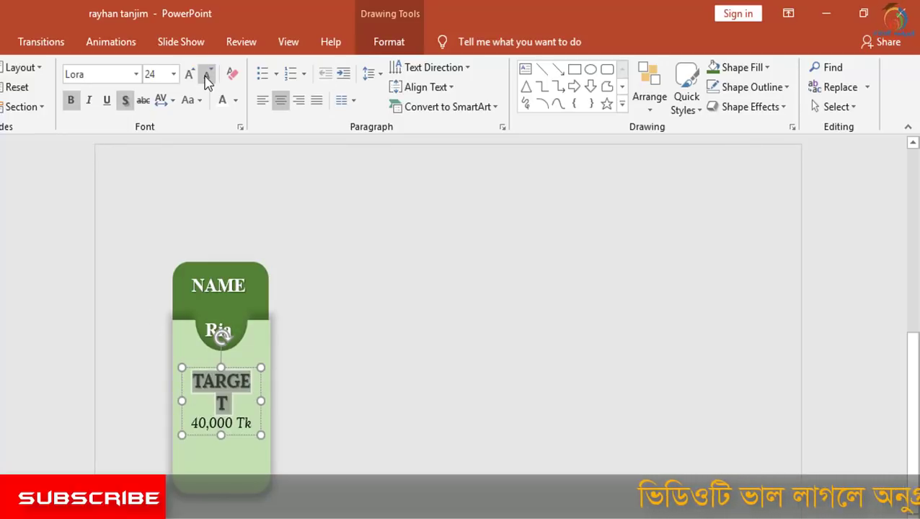
pyautogui.click(206, 75)
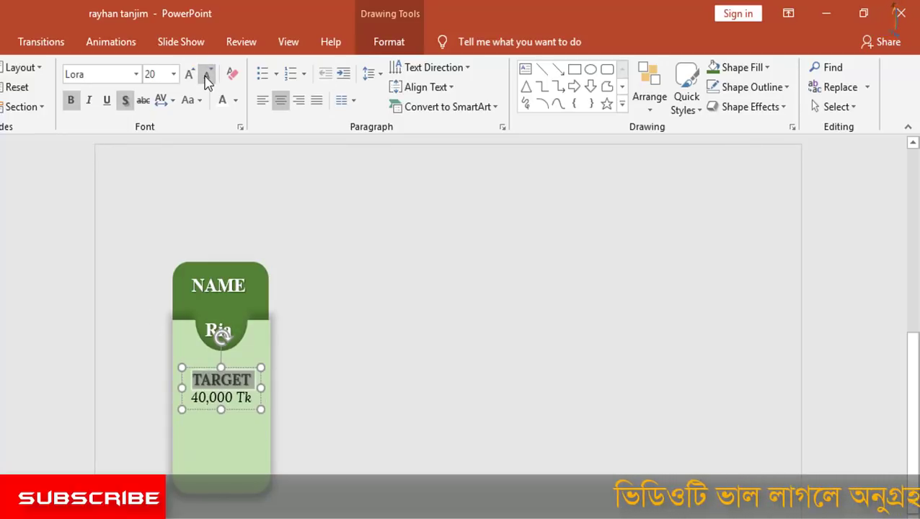
pyautogui.click(253, 398)
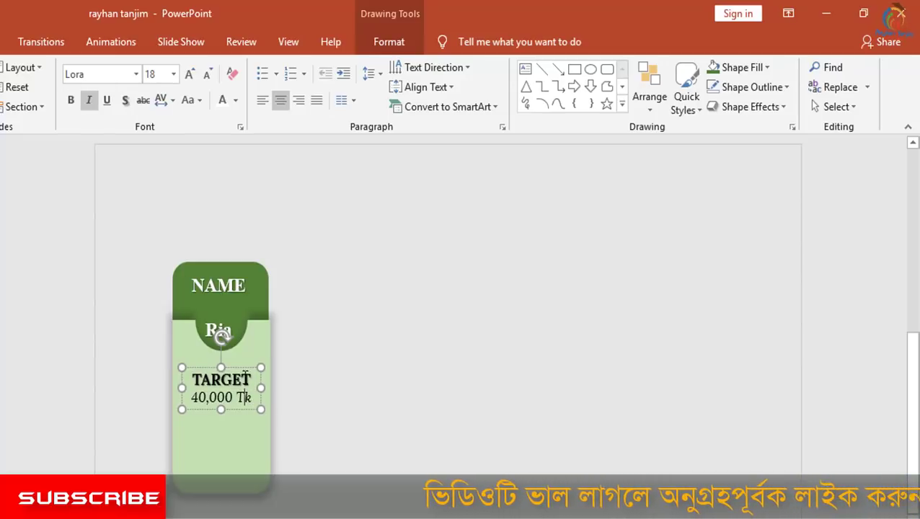
pyautogui.moveTo(193, 397); pyautogui.dragTo(252, 397)
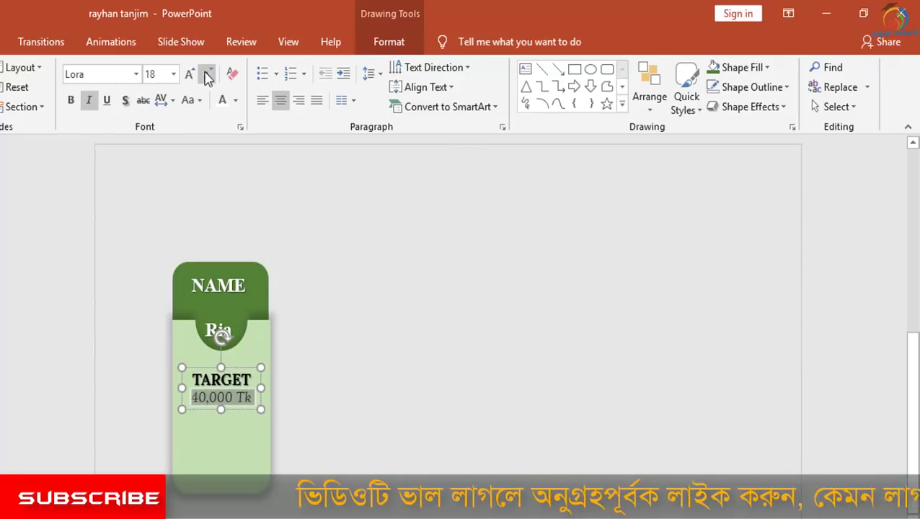
pyautogui.click(207, 75)
pyautogui.click(265, 417)
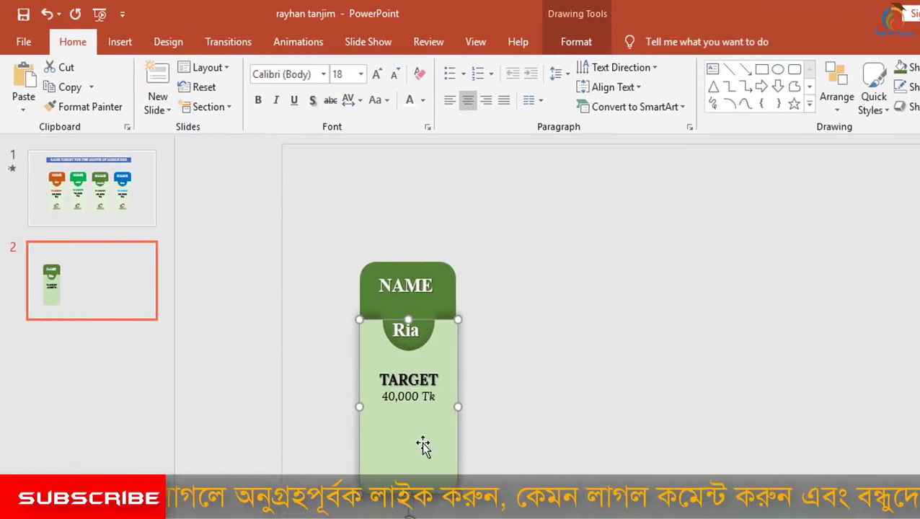
# After checking slide 1's reference design, insert the logo picture onto slide 2.
pyautogui.click(101, 208)
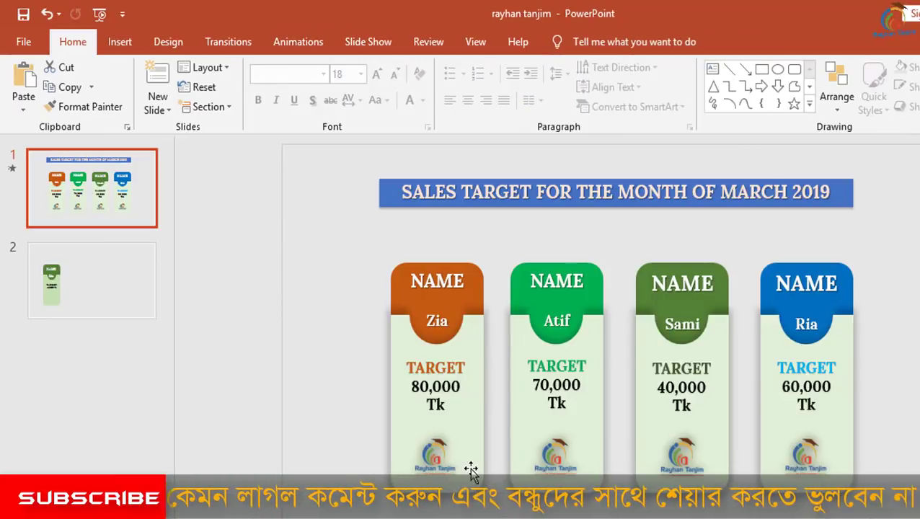
pyautogui.click(119, 295)
pyautogui.click(120, 41)
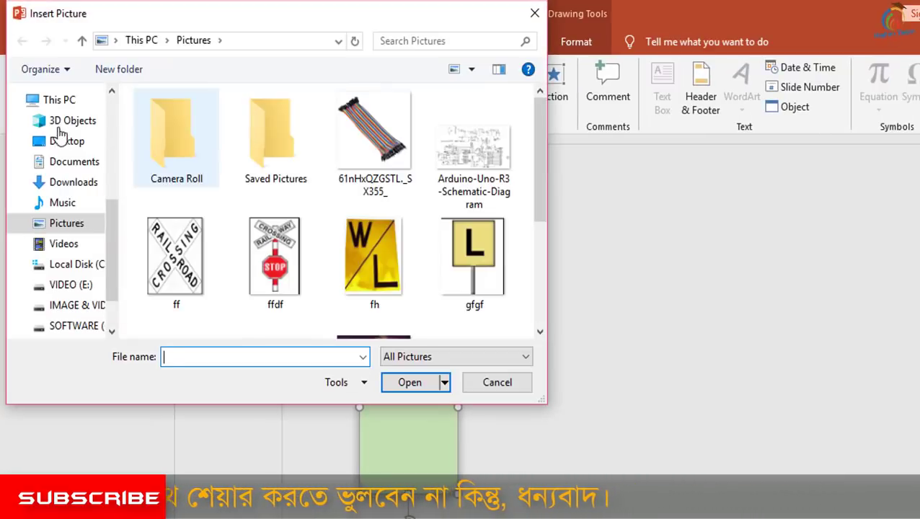
pyautogui.click(67, 142)
pyautogui.scroll(-10, 517, 260)
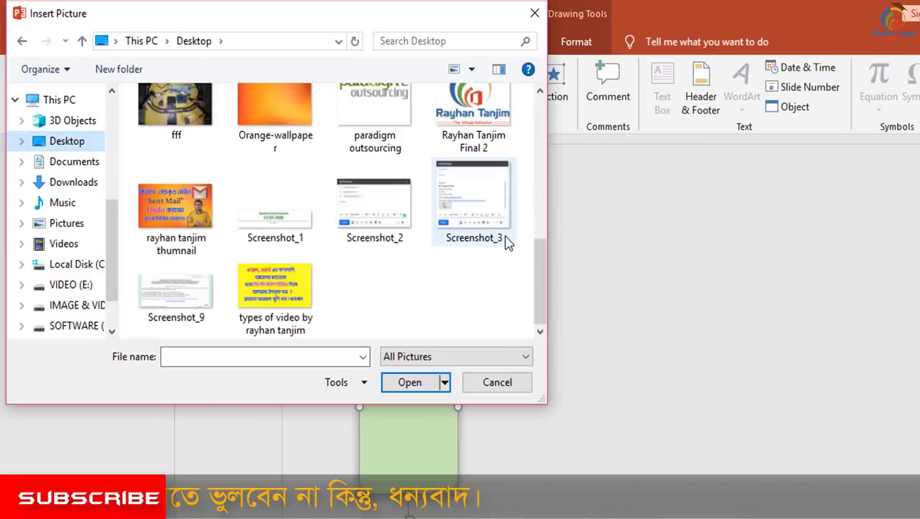
pyautogui.doubleClick(483, 134)
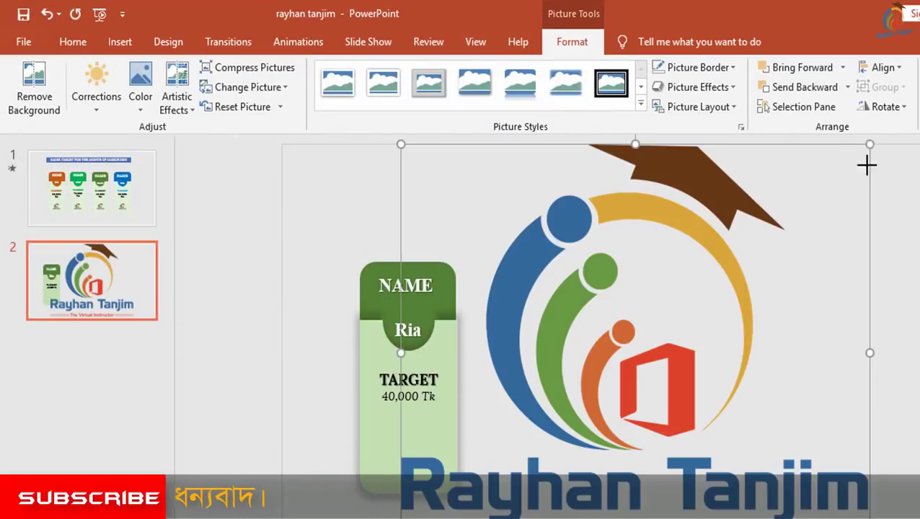
# Shrink the logo and centre it at the bottom of the card below 40,000 Tk.
pyautogui.moveTo(867, 165); pyautogui.dragTo(556, 425)
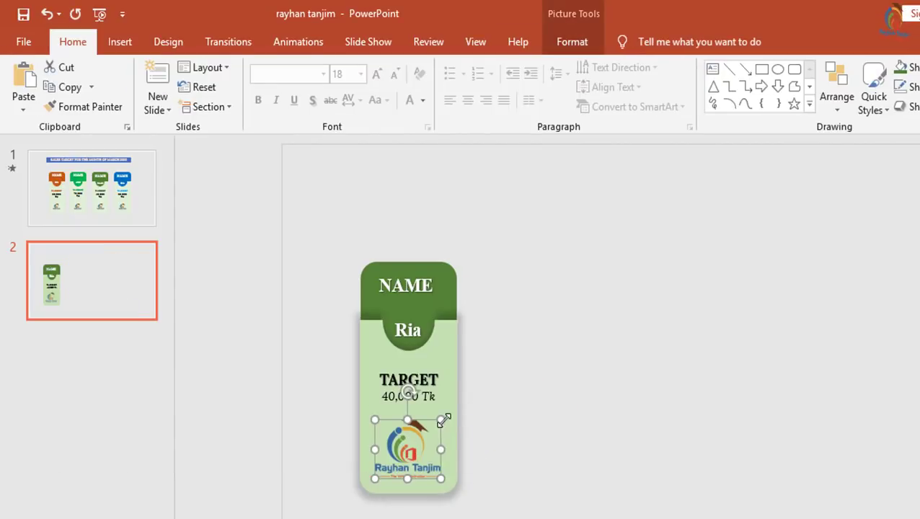
pyautogui.press('Escape')
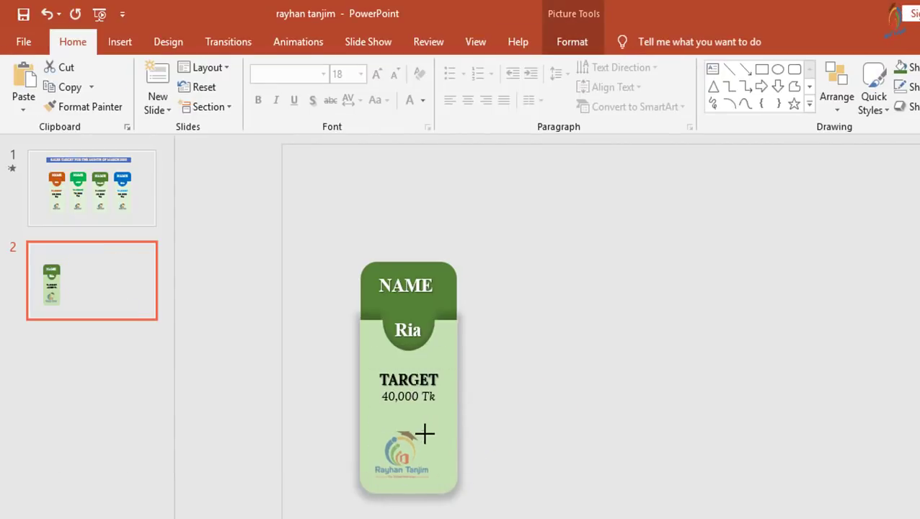
pyautogui.moveTo(400, 458)
pyautogui.mouseDown()
pyautogui.moveTo(409, 433)
pyautogui.moveTo(408, 449)
pyautogui.mouseUp()
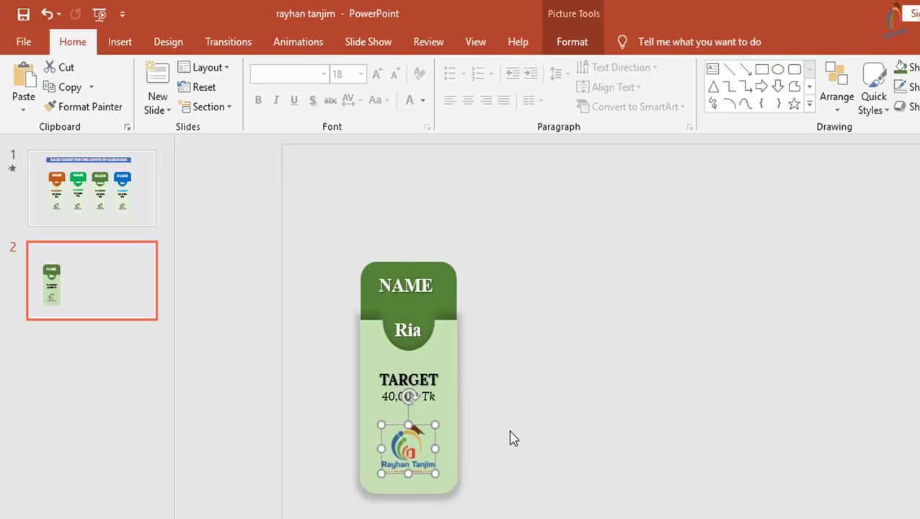
pyautogui.click(514, 387)
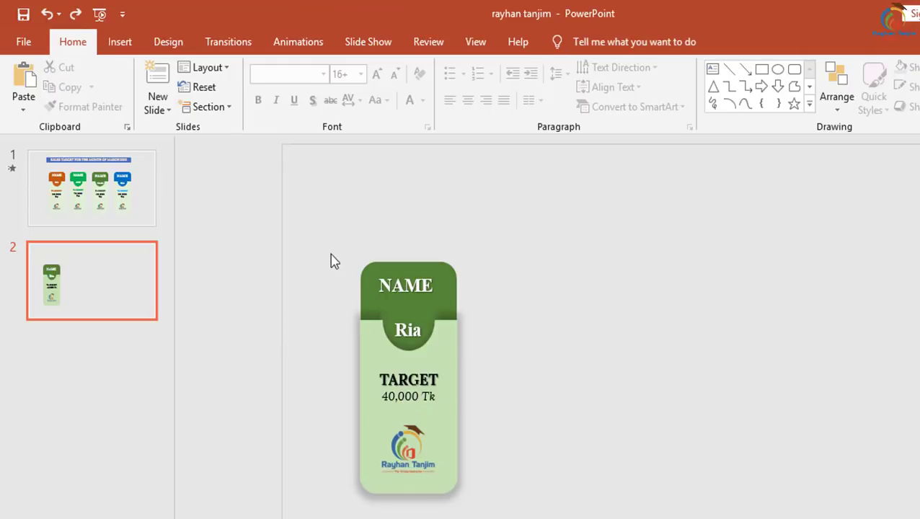
# Select the whole card and copy it to the right to make four cards.
pyautogui.moveTo(330, 261)
pyautogui.mouseDown()
pyautogui.moveTo(467, 431)
pyautogui.moveTo(511, 513)
pyautogui.mouseUp()
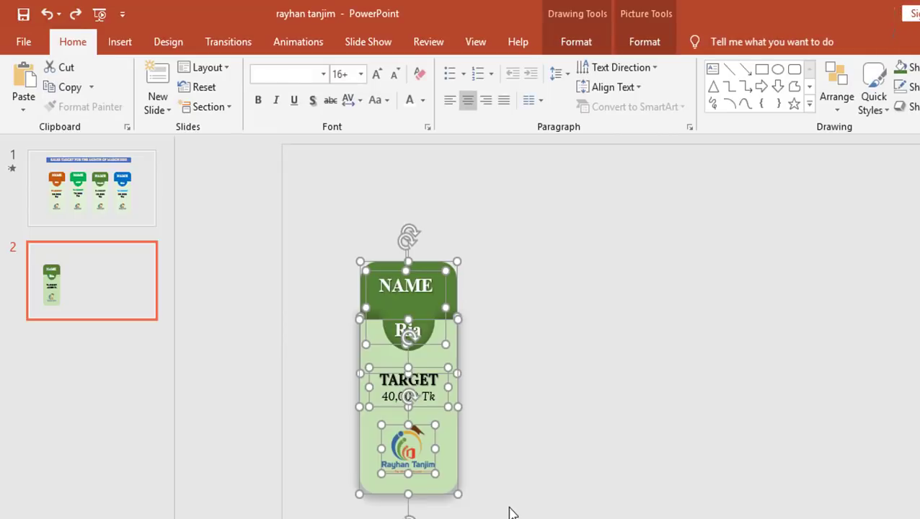
pyautogui.moveTo(460, 451); pyautogui.dragTo(875, 439)
pyautogui.press('Escape')
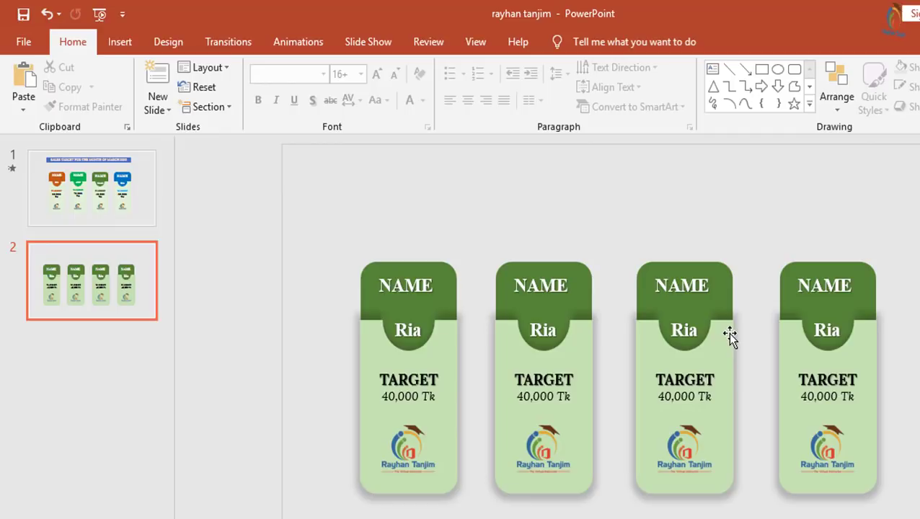
# Rename the first card to zia and the third card to ATIf.
pyautogui.doubleClick(422, 328)
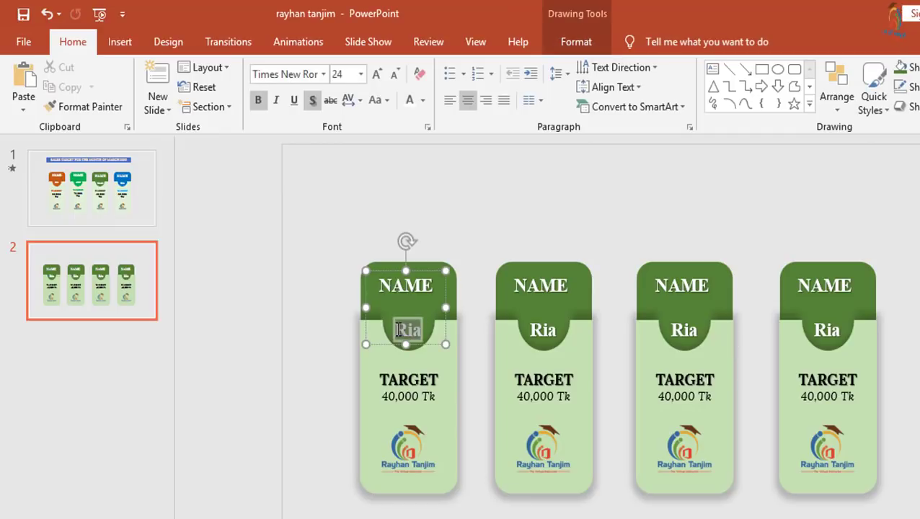
pyautogui.write('zia')
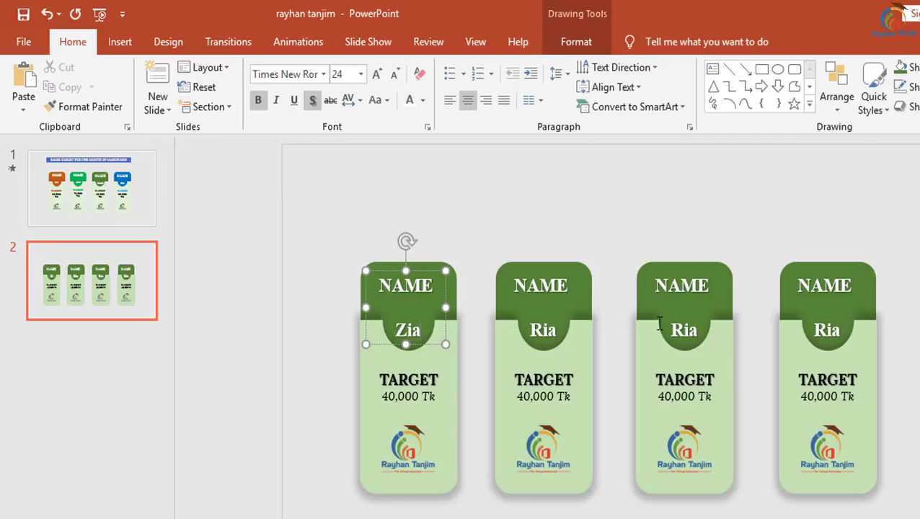
pyautogui.doubleClick(697, 330)
pyautogui.write('ATIf')
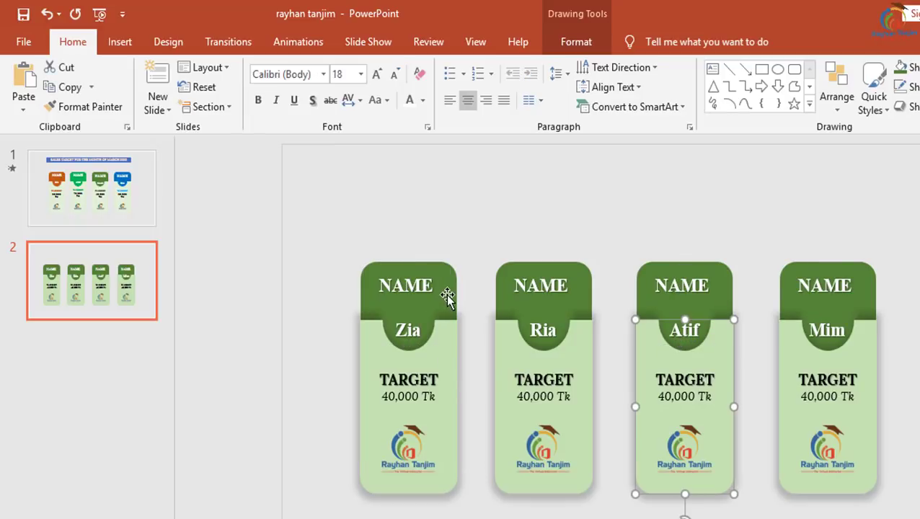
# Give Ria's header tab a dark brown shape fill.
pyautogui.click(575, 303)
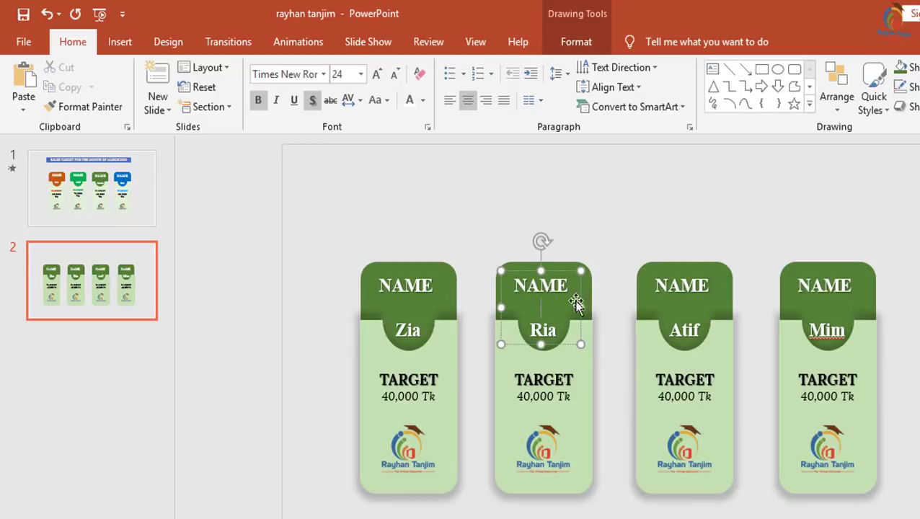
pyautogui.click(588, 289)
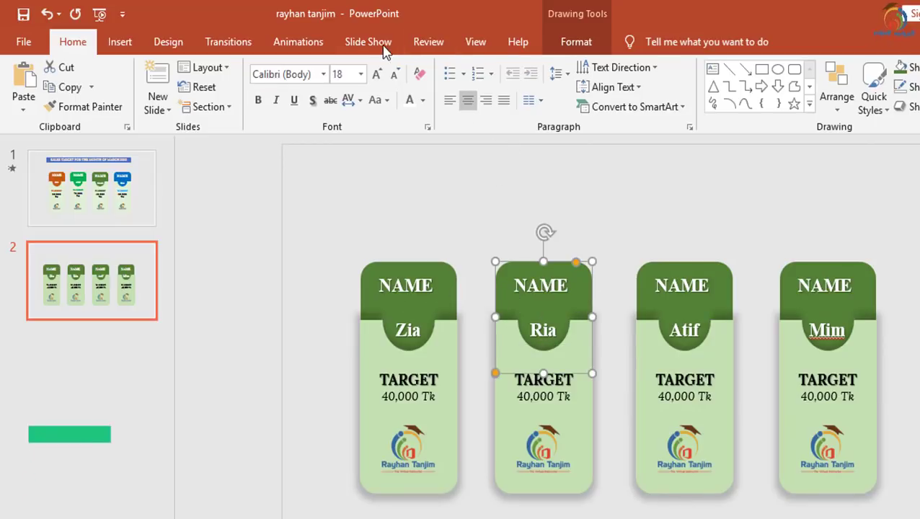
pyautogui.click(575, 45)
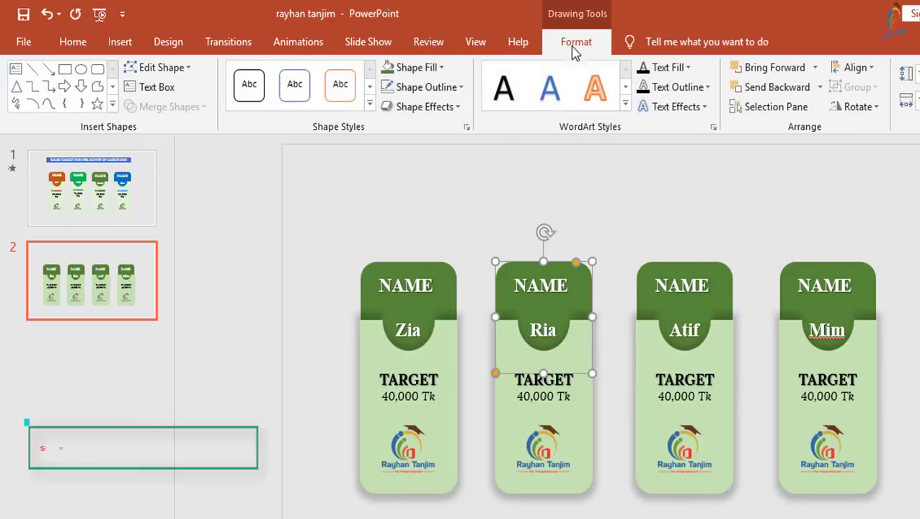
pyautogui.click(442, 67)
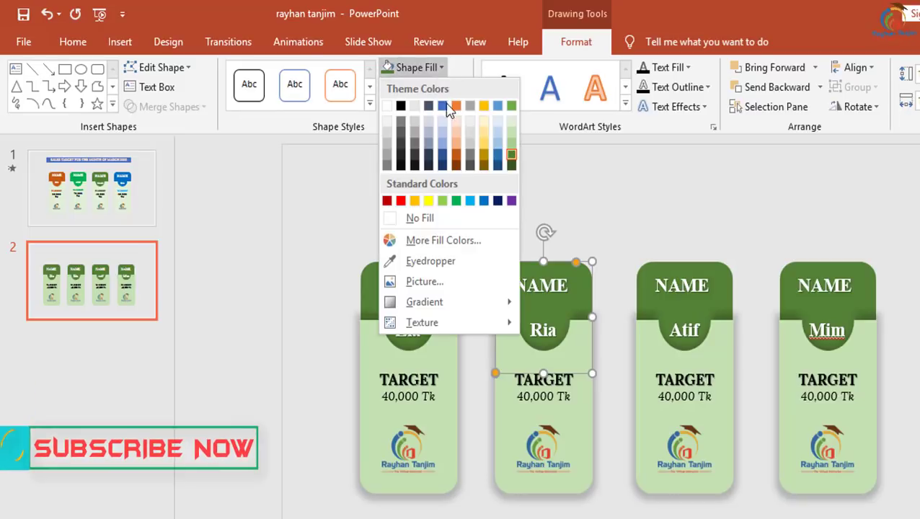
pyautogui.click(455, 166)
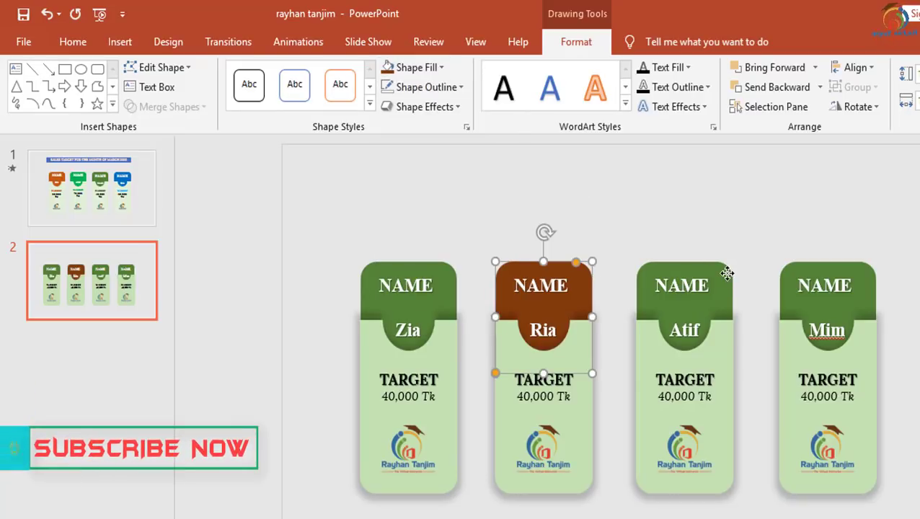
# Fill Atif's header blue and Mim's gold, then move Zia's TARGET text back into its card.
pyautogui.click(727, 273)
pyautogui.click(440, 68)
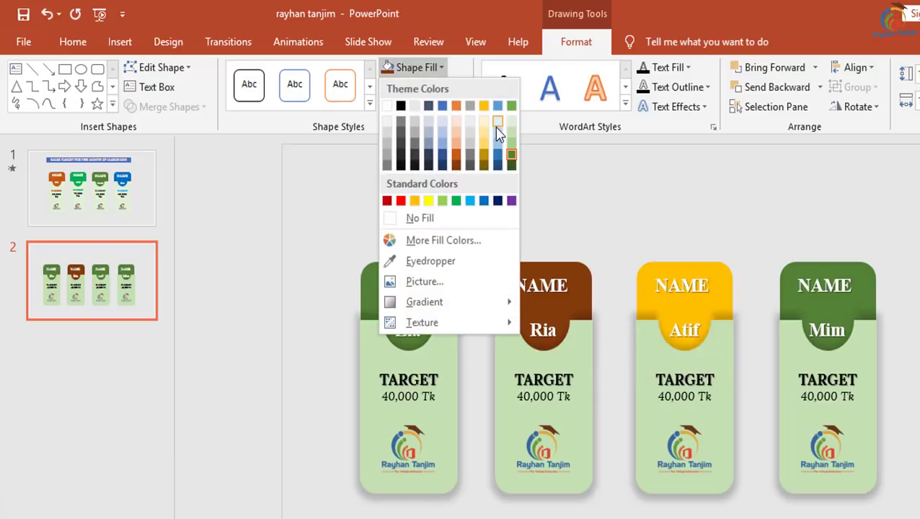
pyautogui.click(498, 158)
pyautogui.click(874, 287)
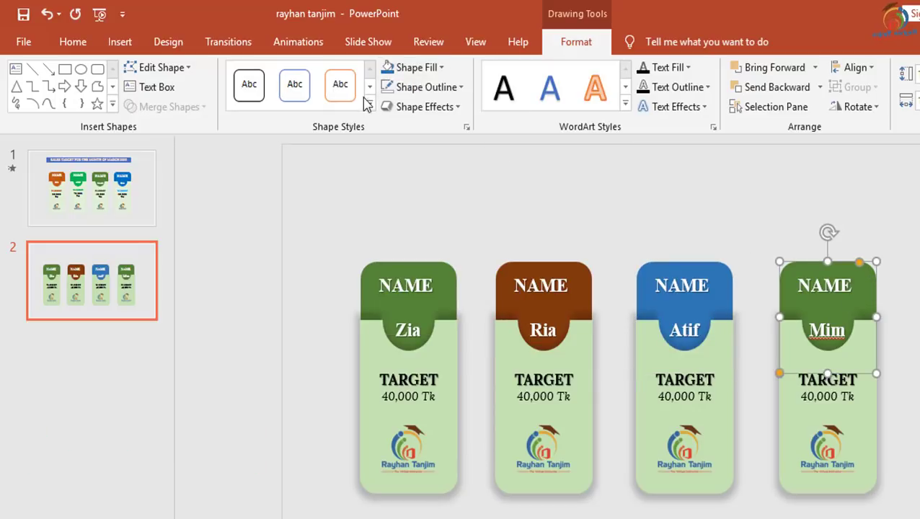
pyautogui.click(442, 68)
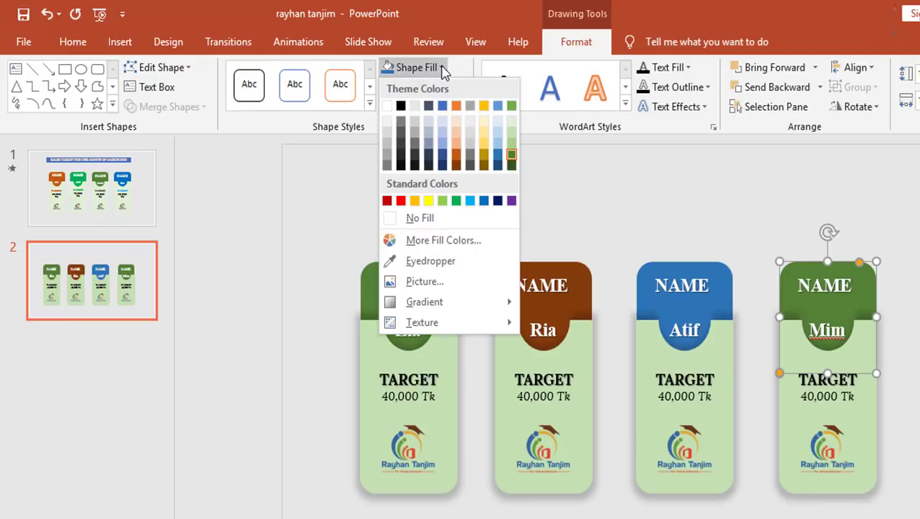
pyautogui.click(487, 161)
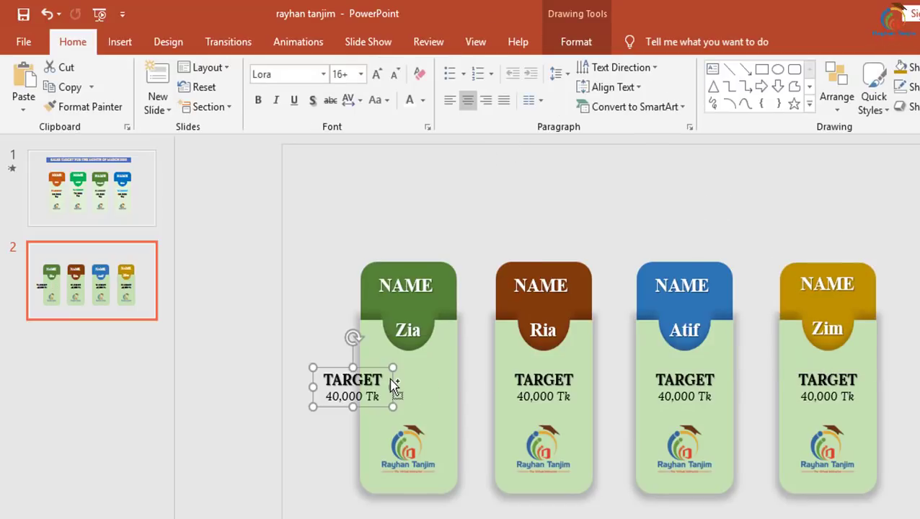
pyautogui.moveTo(380, 378); pyautogui.dragTo(441, 379)
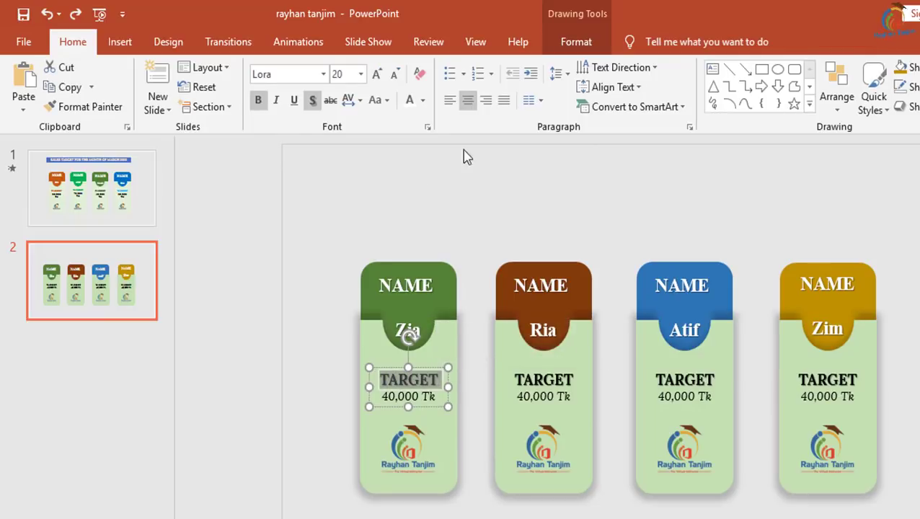
# Set Zia's TARGET font colour to dark green and select Ria's TARGET text.
pyautogui.click(576, 41)
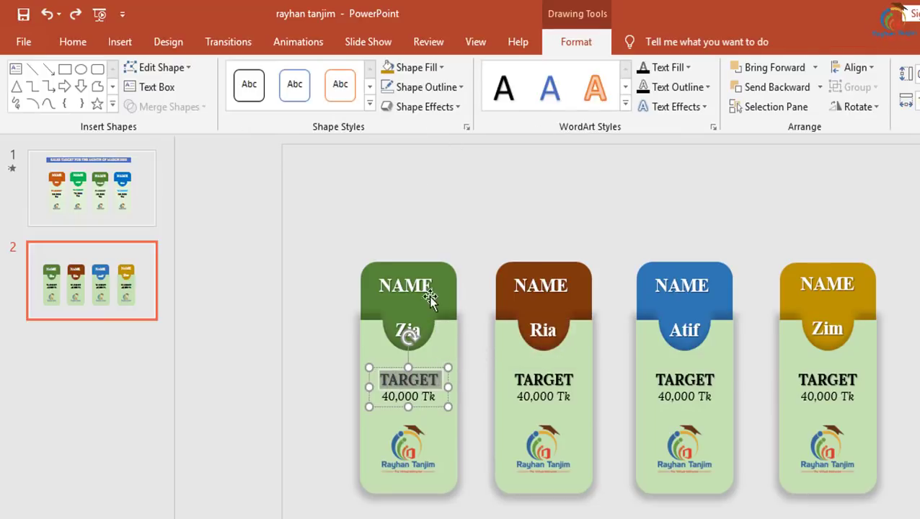
pyautogui.click(56, 36)
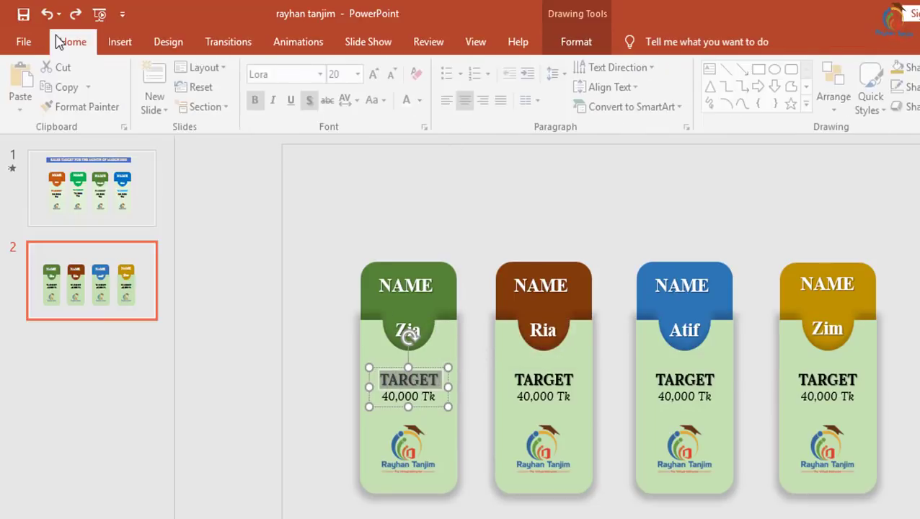
pyautogui.click(423, 103)
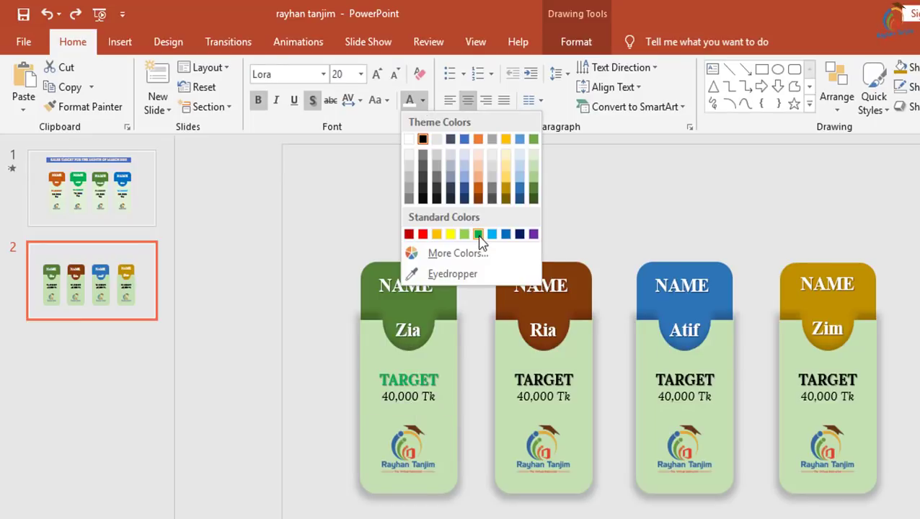
pyautogui.click(533, 199)
pyautogui.click(574, 374)
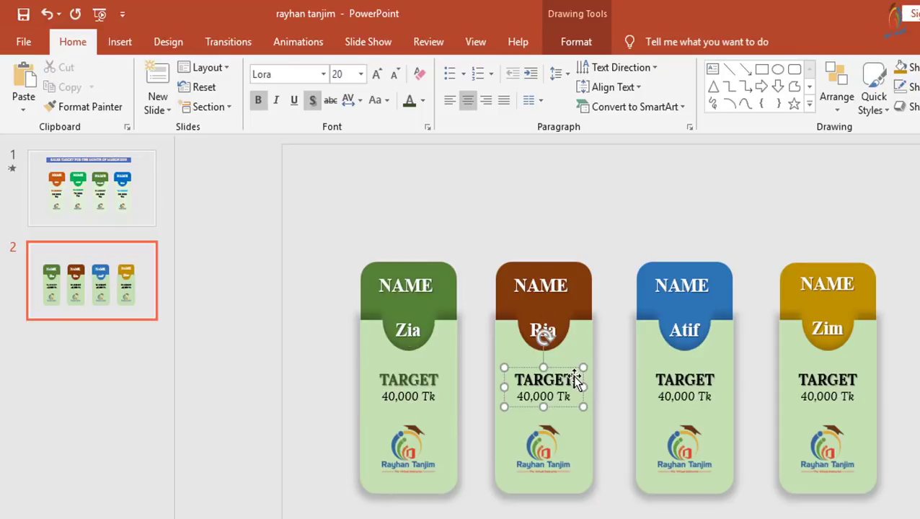
pyautogui.doubleClick(543, 378)
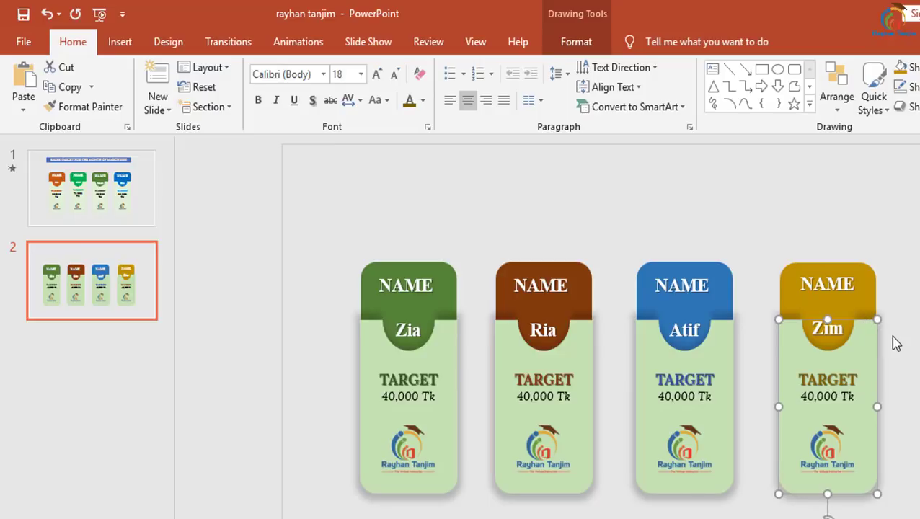
pyautogui.hotkey('ctrl', 'a')
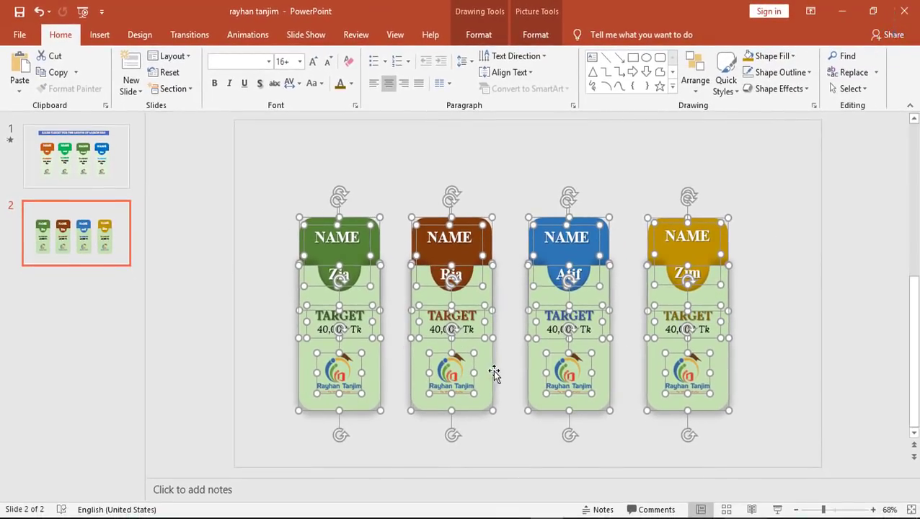
# Move all four cards up together on the slide.
pyautogui.moveTo(482, 360); pyautogui.dragTo(485, 340)
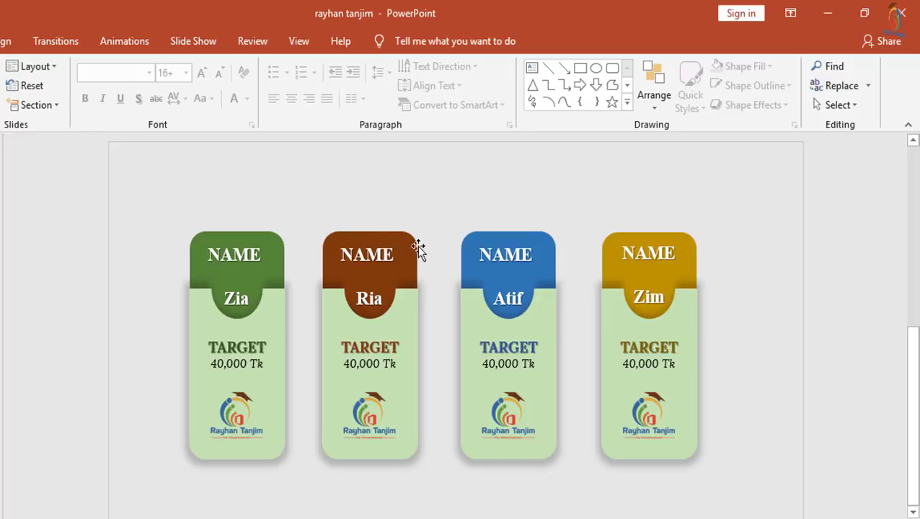
pyautogui.click(275, 381)
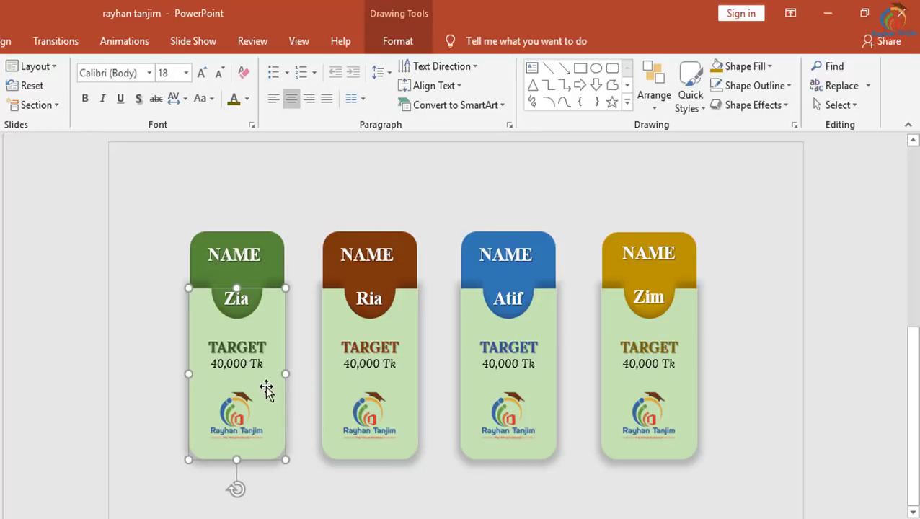
# Give the Zia card body a Float In entrance lasting 0.50 seconds.
pyautogui.click(127, 44)
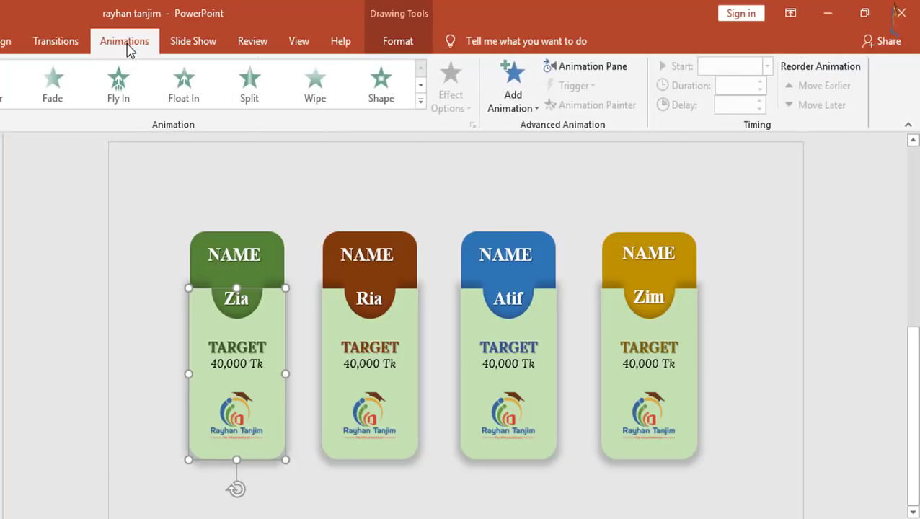
pyautogui.click(517, 101)
pyautogui.click(714, 168)
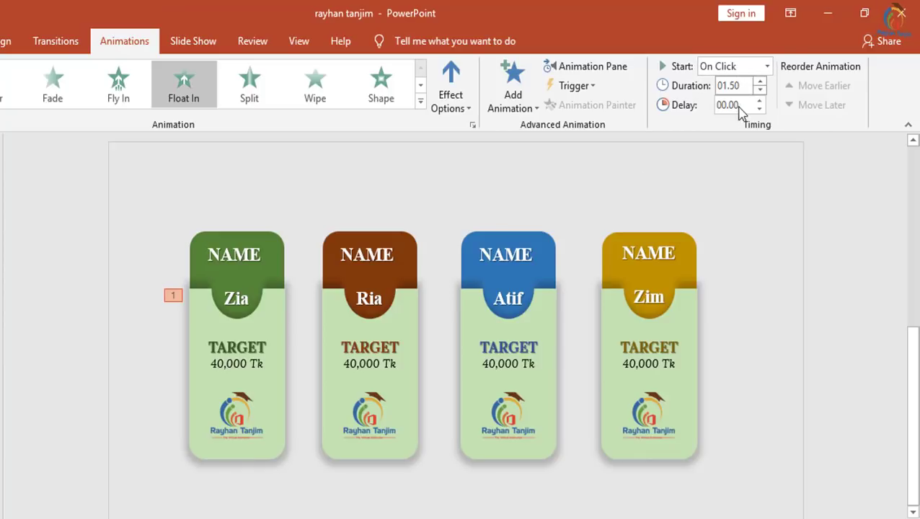
pyautogui.click(760, 83)
pyautogui.click(760, 83)
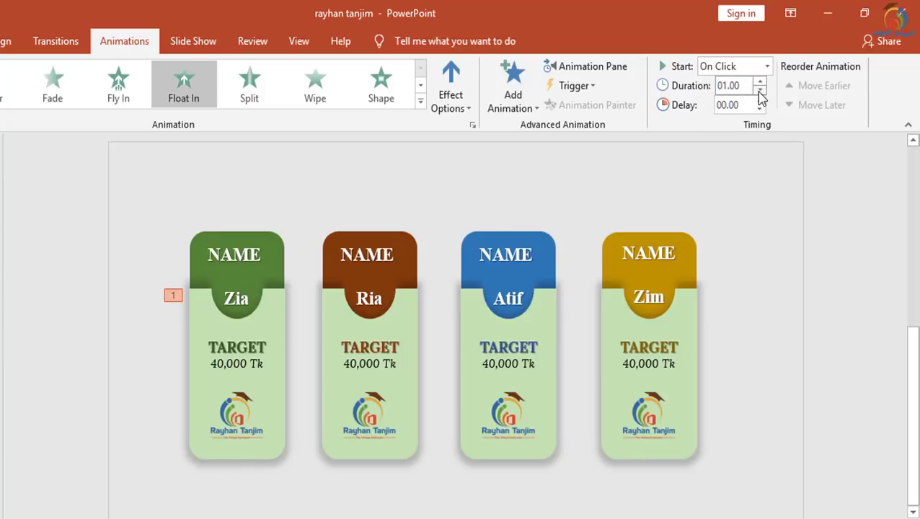
pyautogui.click(760, 91)
pyautogui.click(760, 91)
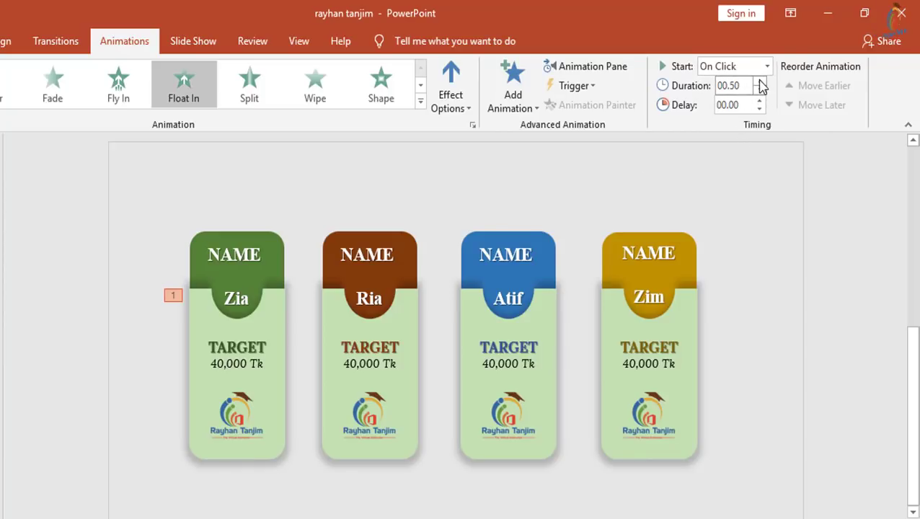
# Add Float In to Zia's green header, starting After Previous with a shorter duration.
pyautogui.click(279, 249)
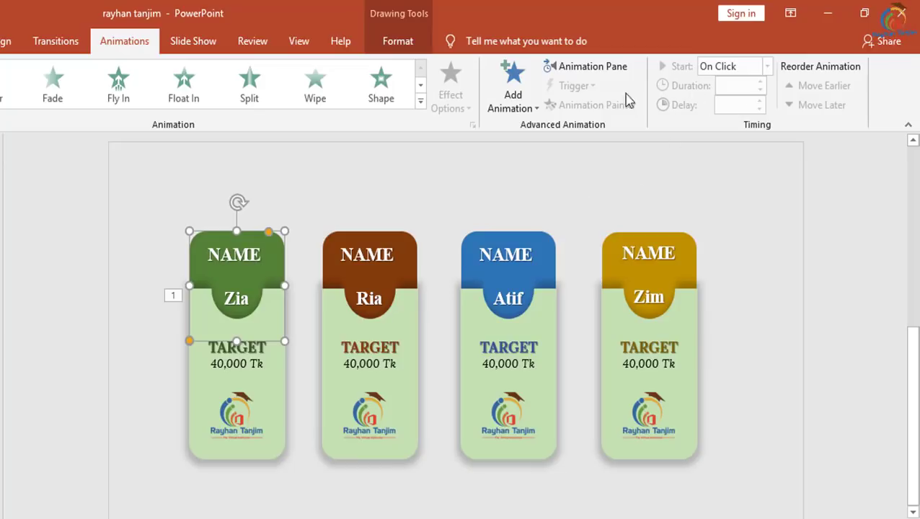
pyautogui.click(538, 98)
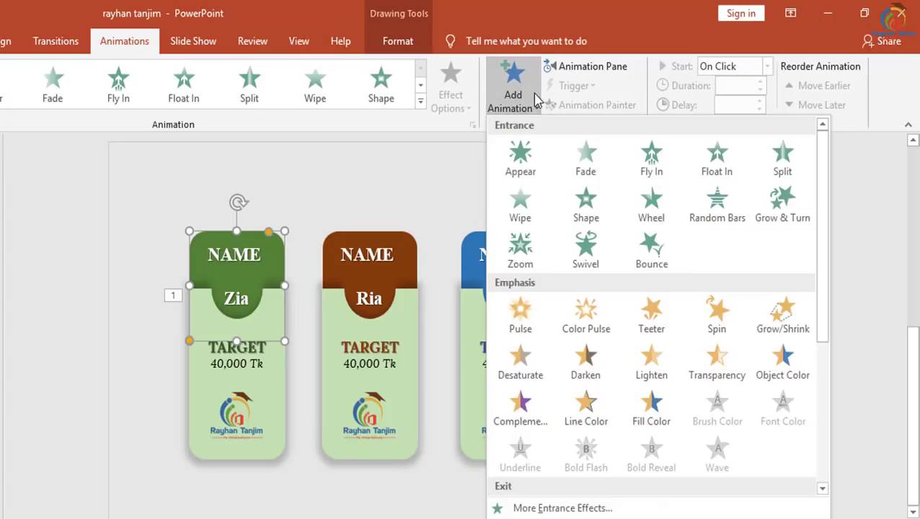
pyautogui.click(716, 157)
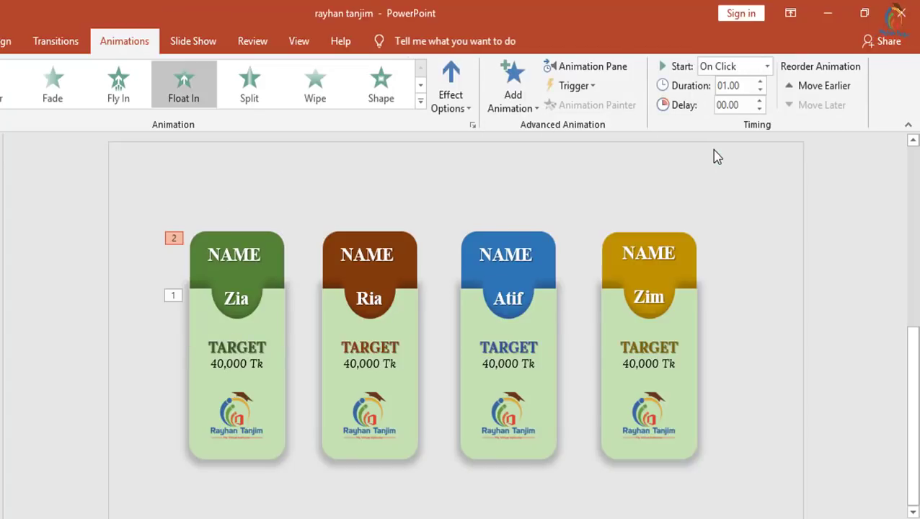
pyautogui.click(766, 73)
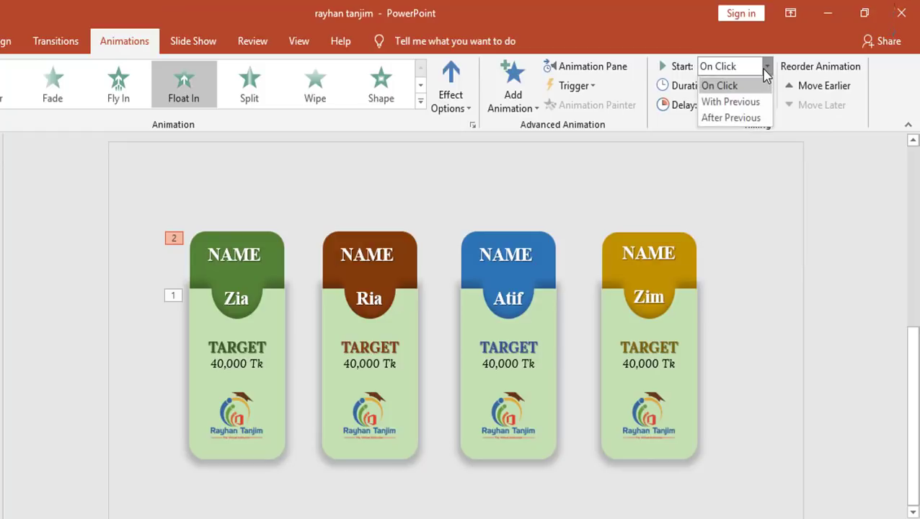
pyautogui.click(730, 118)
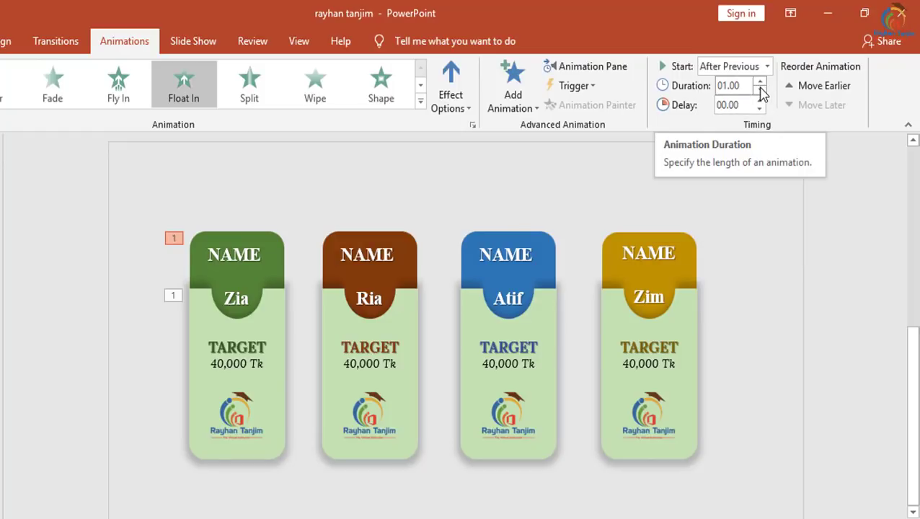
pyautogui.click(761, 91)
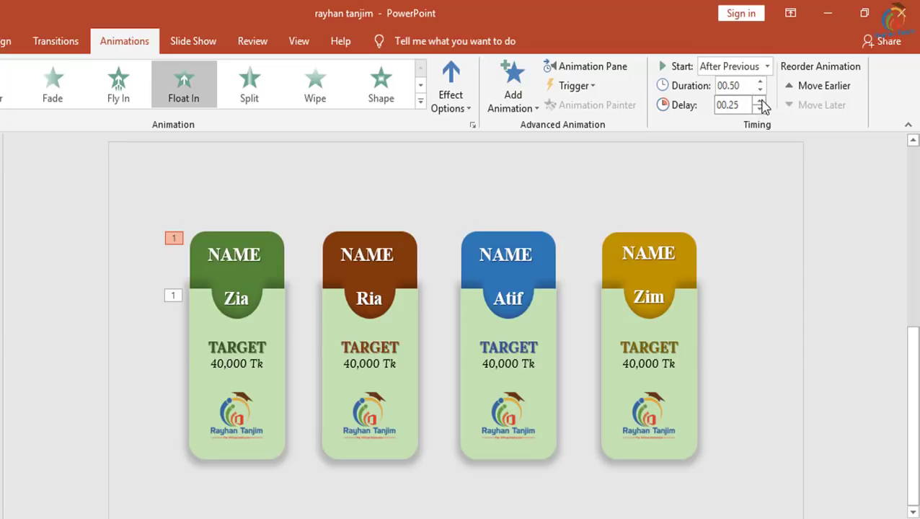
pyautogui.click(235, 261)
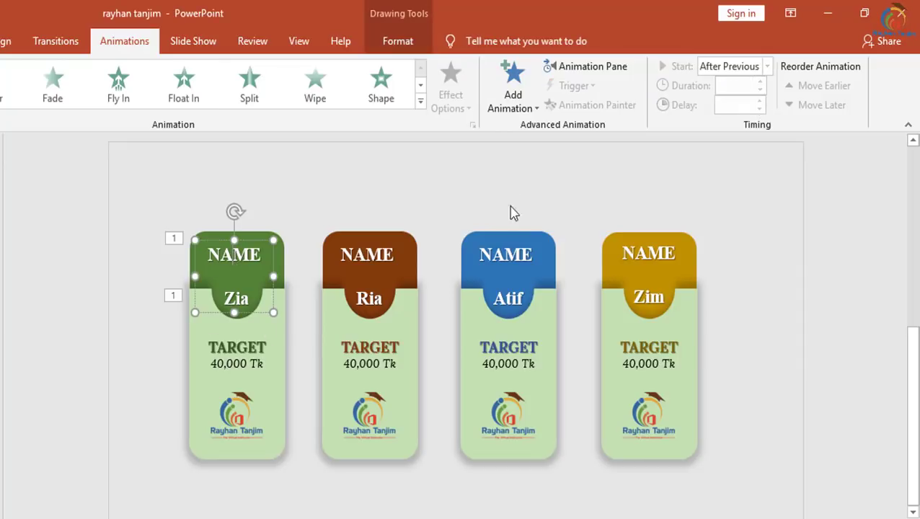
# Add Zoom entrances to Zia's header, TARGET text box and logo.
pyautogui.click(523, 100)
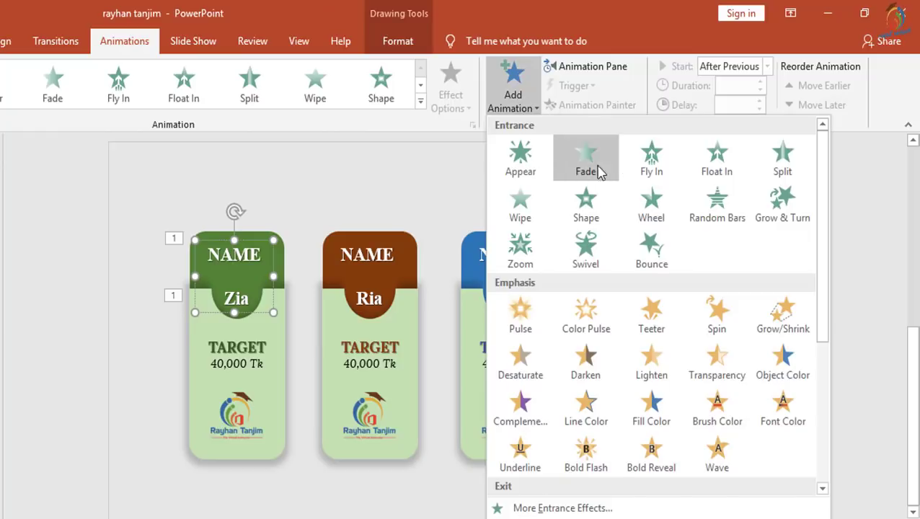
pyautogui.click(519, 251)
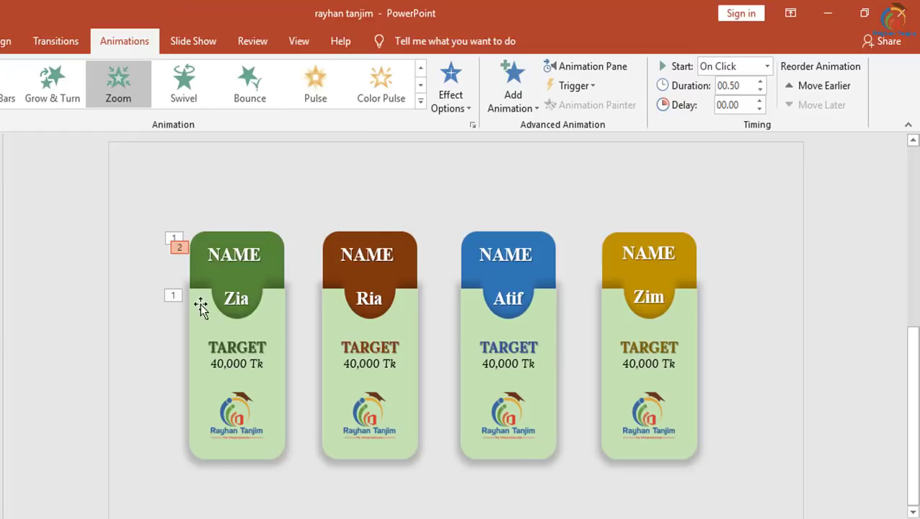
pyautogui.click(231, 349)
pyautogui.click(514, 90)
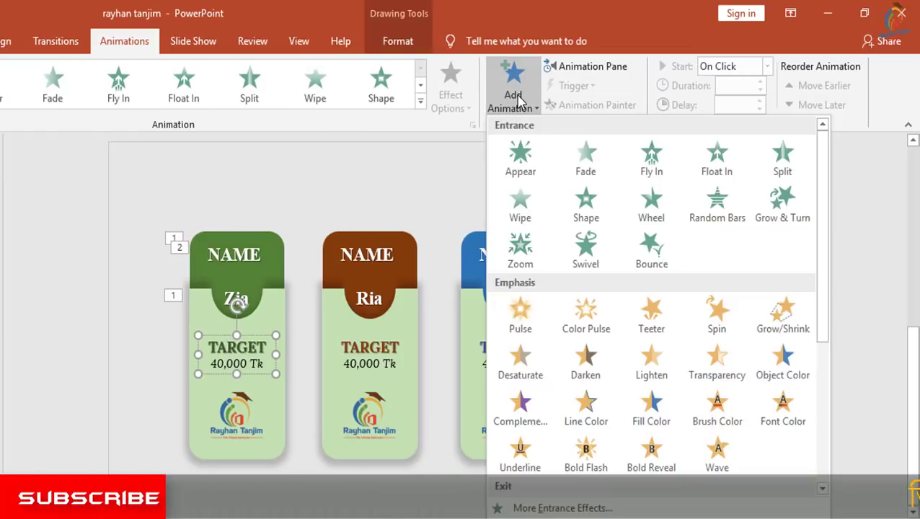
pyautogui.click(529, 242)
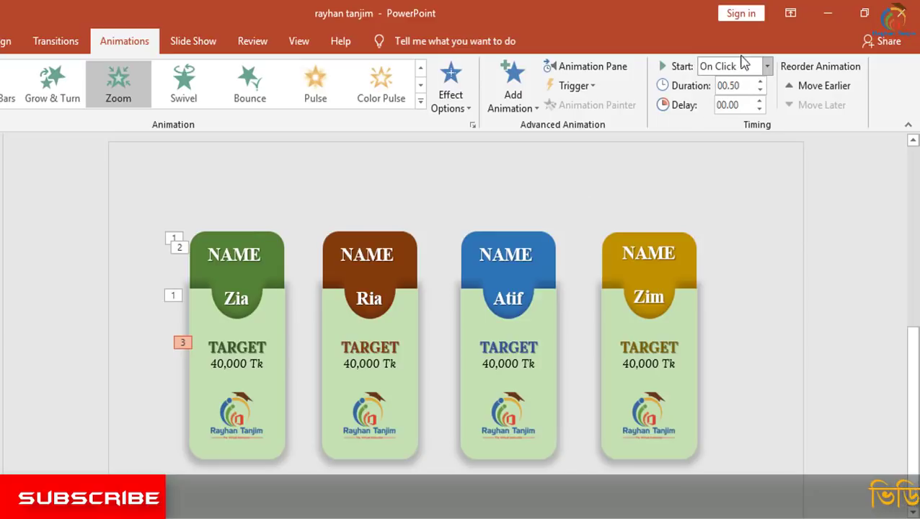
pyautogui.click(235, 414)
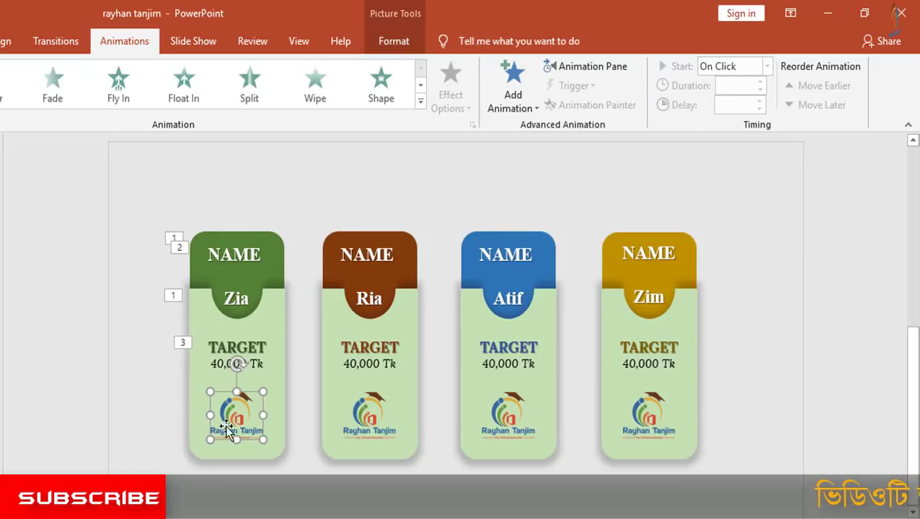
pyautogui.click(532, 109)
pyautogui.click(517, 243)
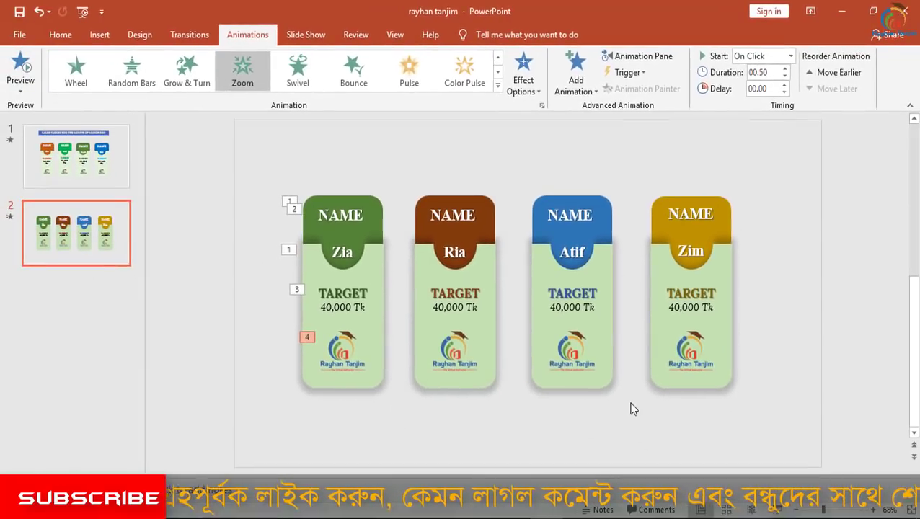
pyautogui.click(779, 510)
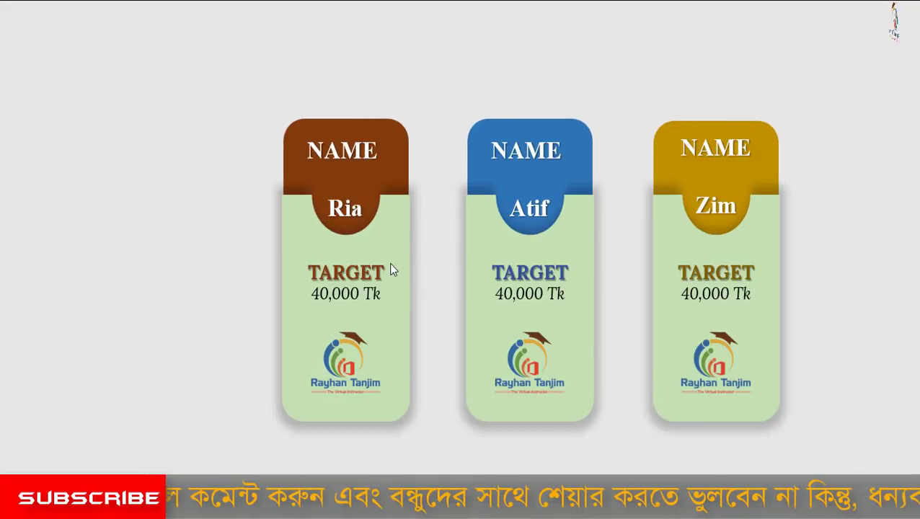
pyautogui.click(393, 269)
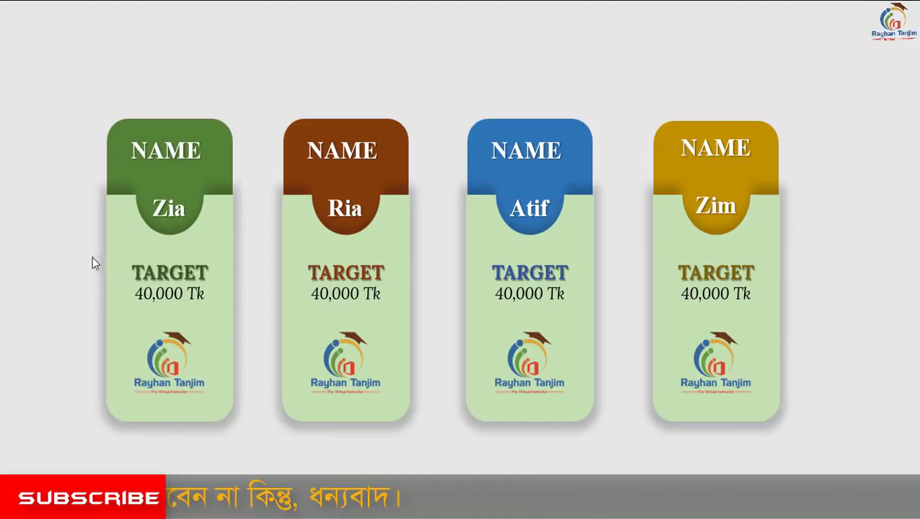
pyautogui.press('Escape')
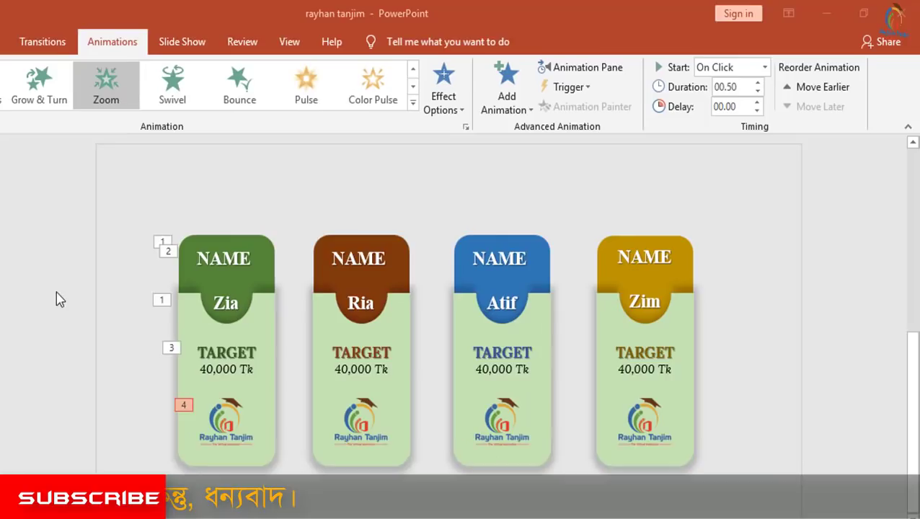
# Copy the Zia card body's and top tab's animations onto Ria's body and brown tab.
pyautogui.click(246, 401)
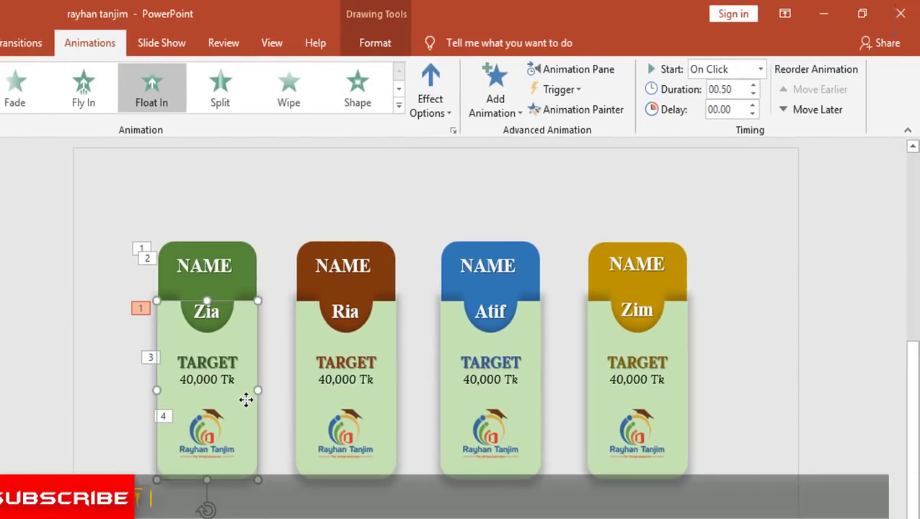
pyautogui.click(596, 78)
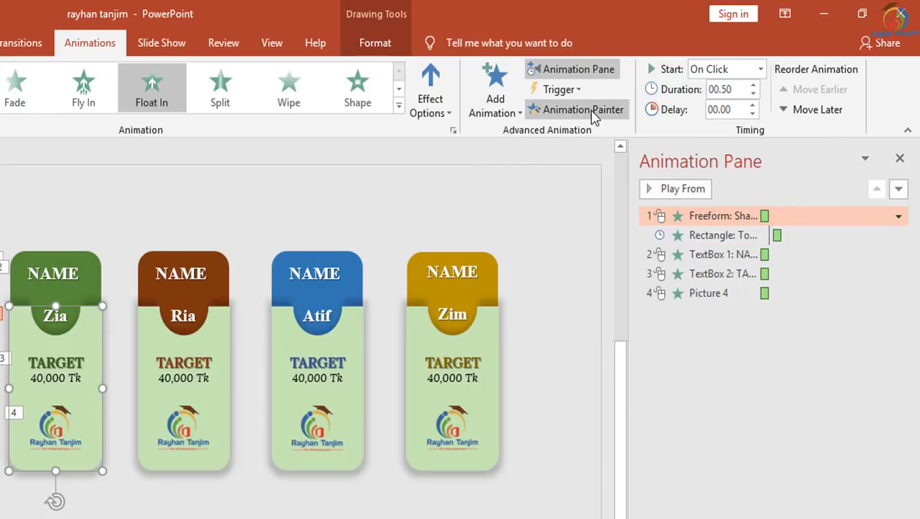
pyautogui.click(590, 111)
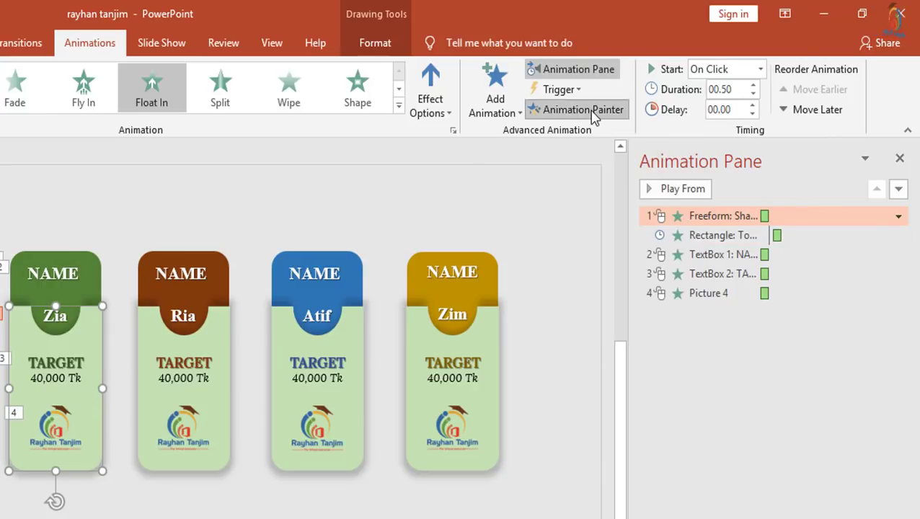
pyautogui.click(218, 395)
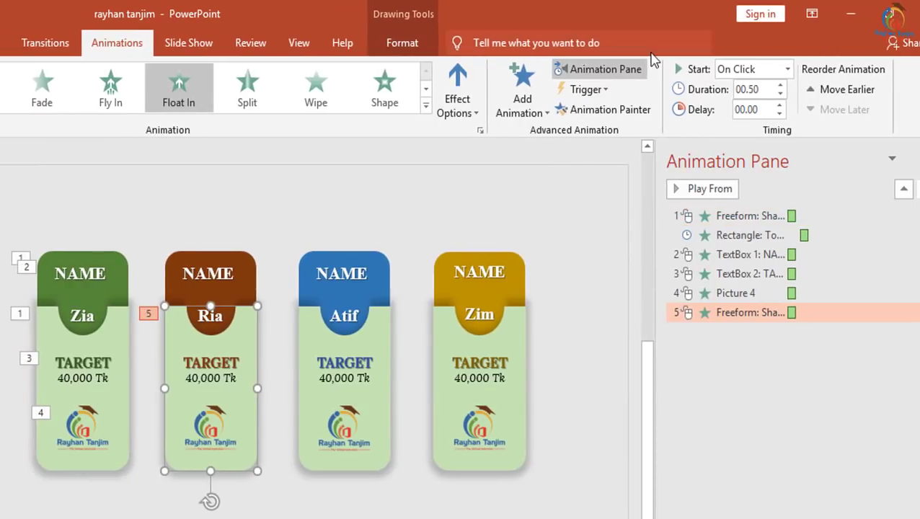
pyautogui.click(121, 257)
pyautogui.click(596, 110)
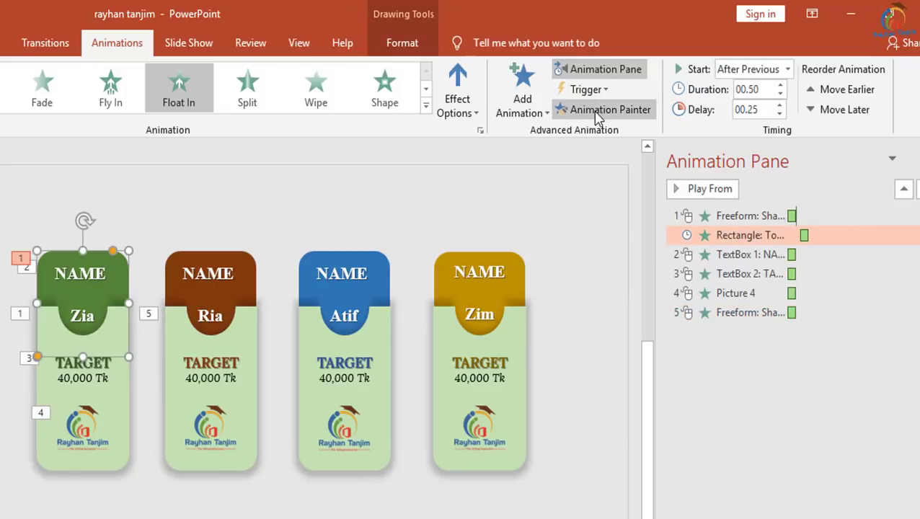
pyautogui.click(249, 263)
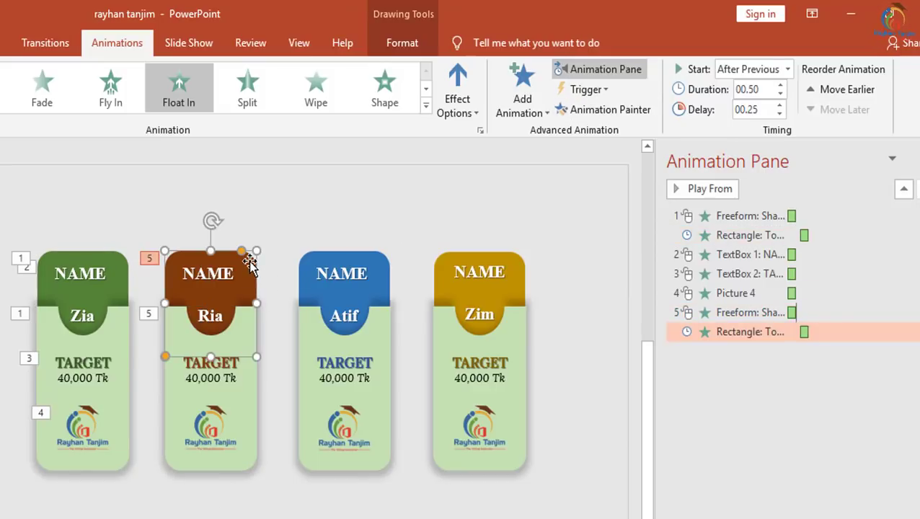
# Copy the Zoom animations from Zia's NAME text, TARGET text and logo onto Ria's.
pyautogui.click(80, 277)
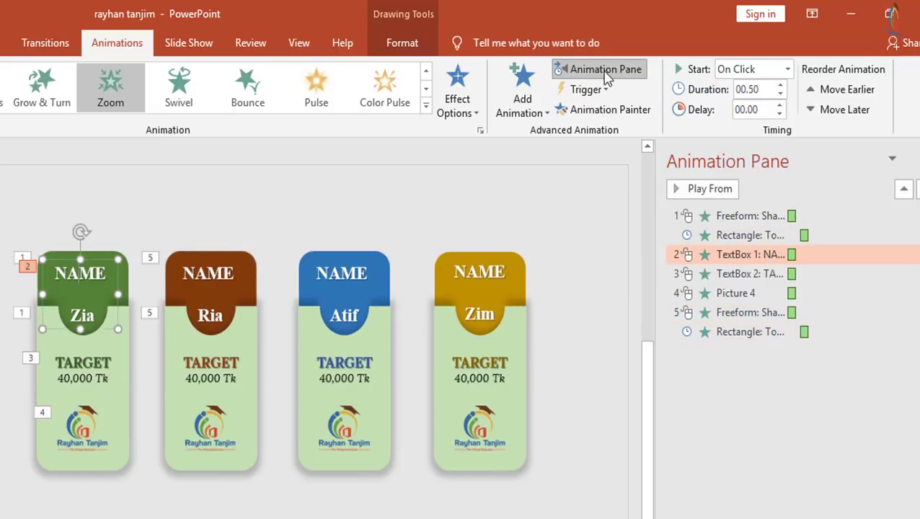
pyautogui.click(204, 277)
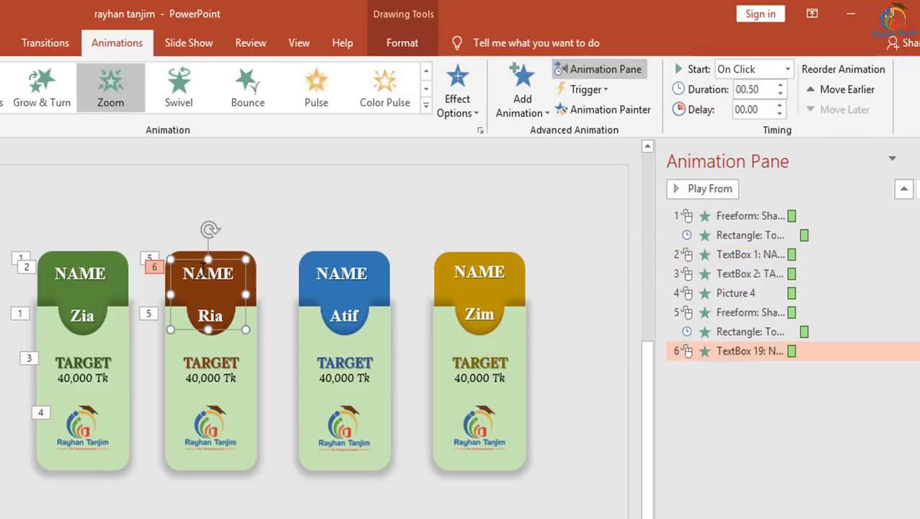
pyautogui.click(76, 369)
pyautogui.click(608, 109)
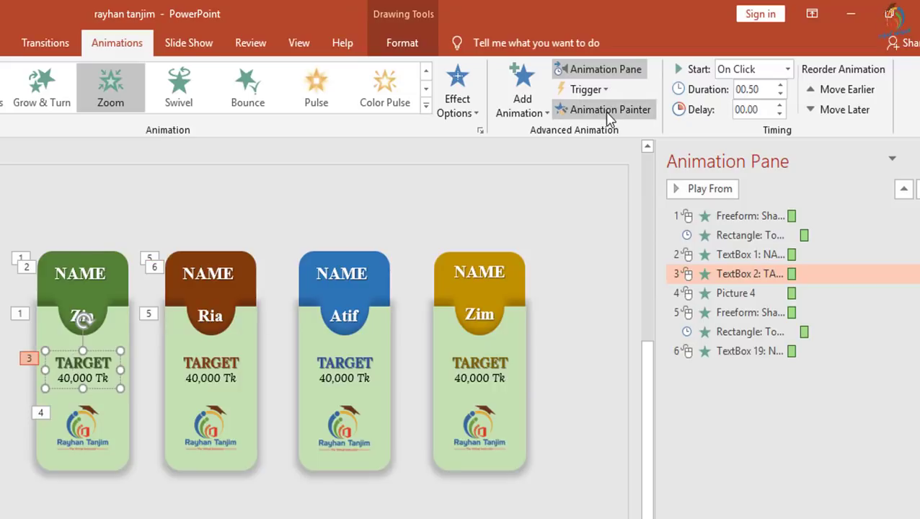
pyautogui.click(206, 371)
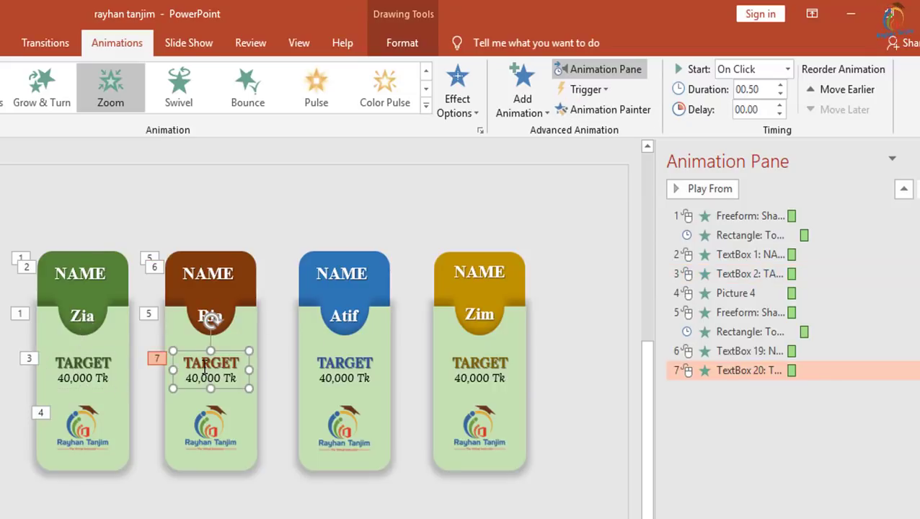
pyautogui.click(84, 427)
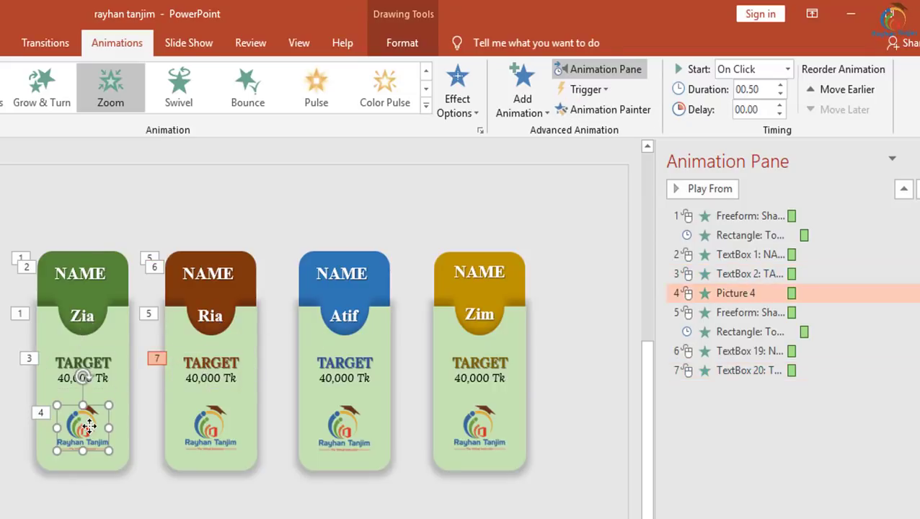
pyautogui.click(584, 109)
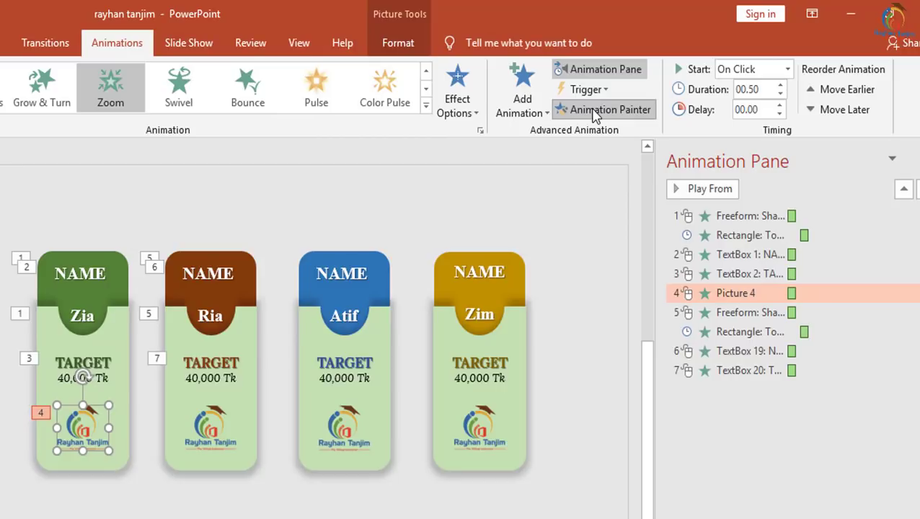
pyautogui.click(207, 425)
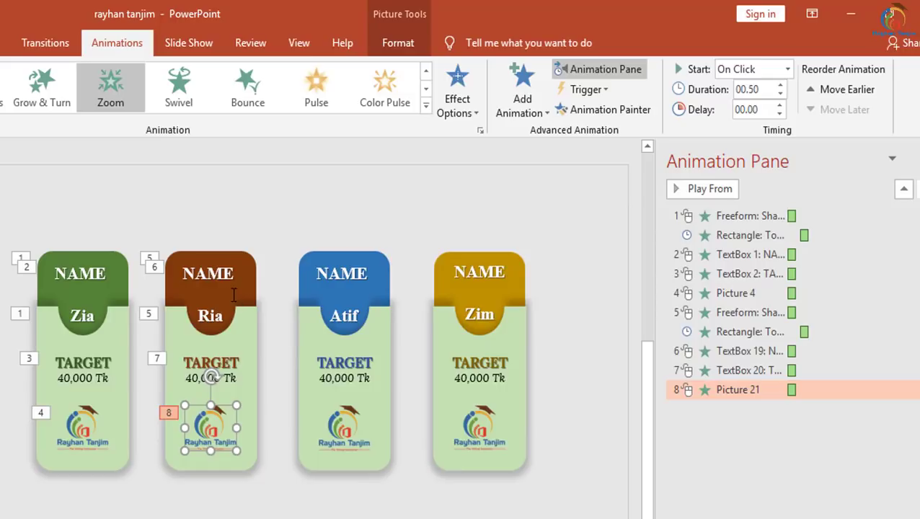
pyautogui.click(122, 344)
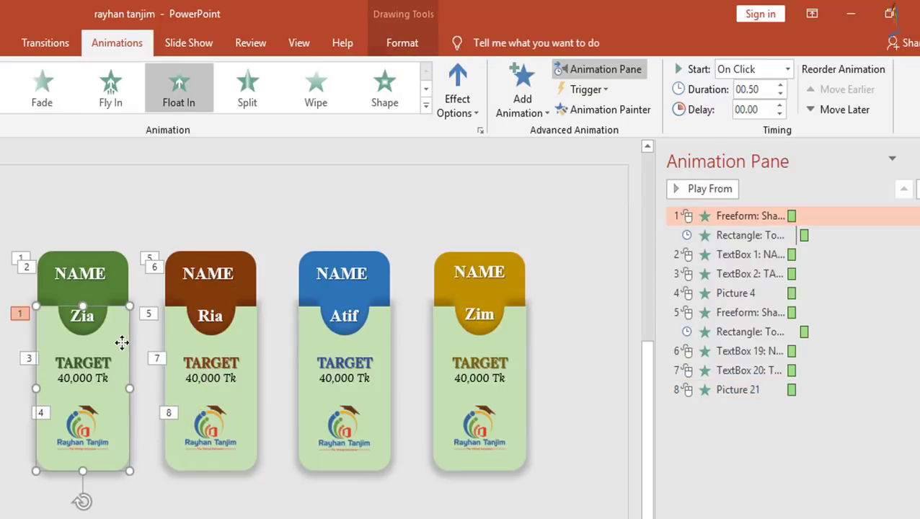
# Copy the Zia card's body animation and its tab's Float In to Atif's card body and blue tab.
pyautogui.click(606, 111)
pyautogui.click(384, 345)
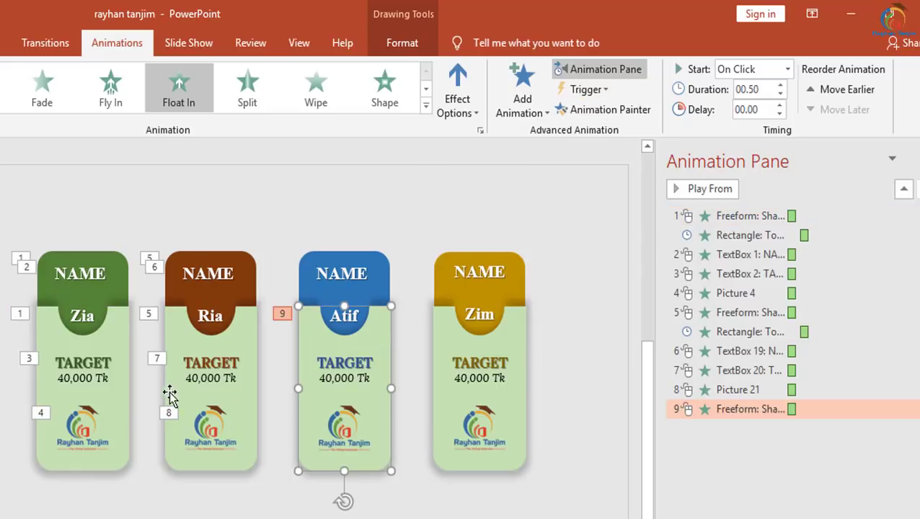
pyautogui.click(106, 288)
pyautogui.click(124, 273)
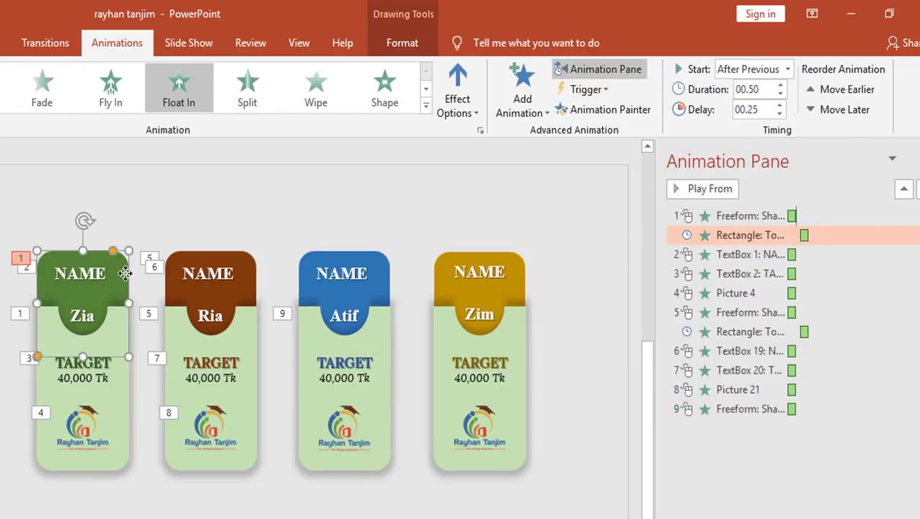
pyautogui.click(622, 110)
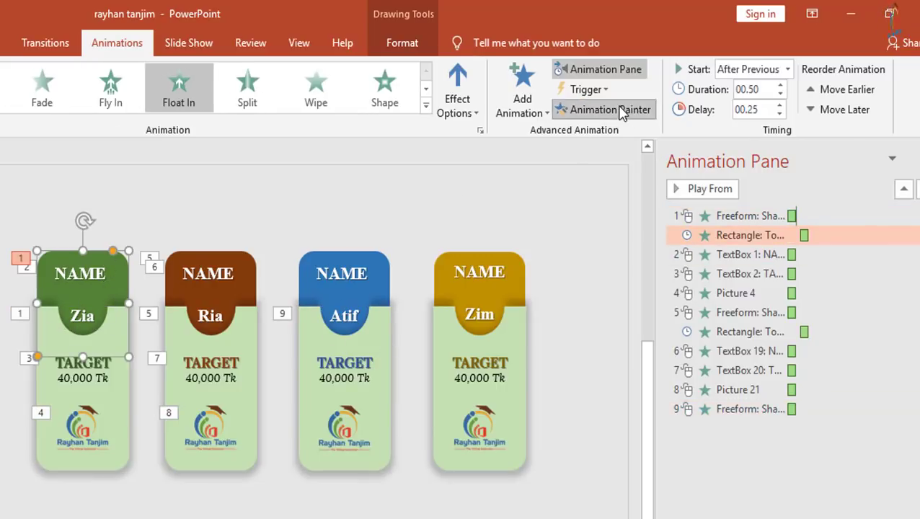
pyautogui.click(383, 268)
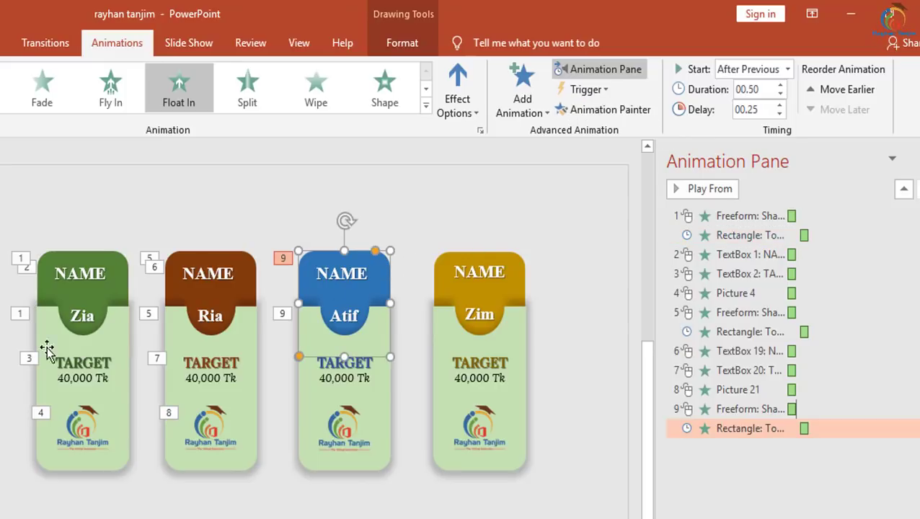
# Copy the Zia card's NAME text, TARGET text and logo animations to Atif's matching elements.
pyautogui.click(87, 268)
pyautogui.click(610, 110)
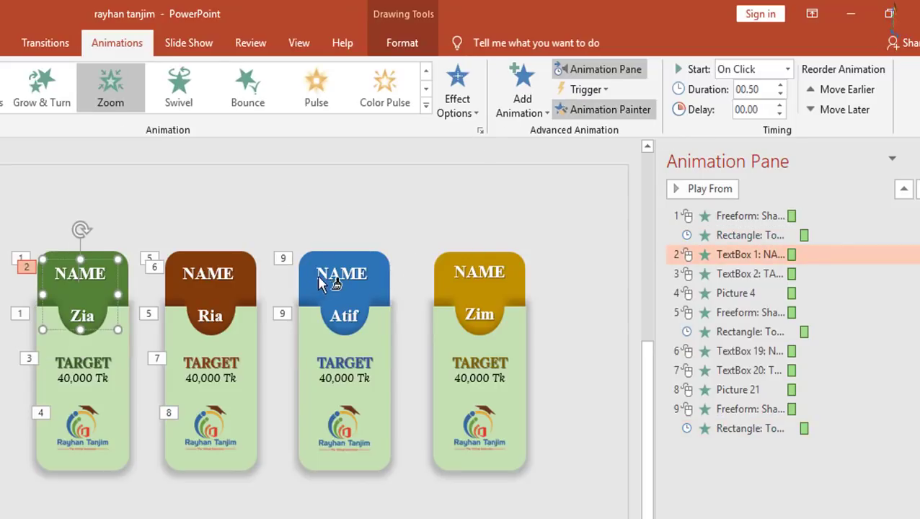
pyautogui.click(330, 281)
pyautogui.click(79, 366)
pyautogui.click(610, 110)
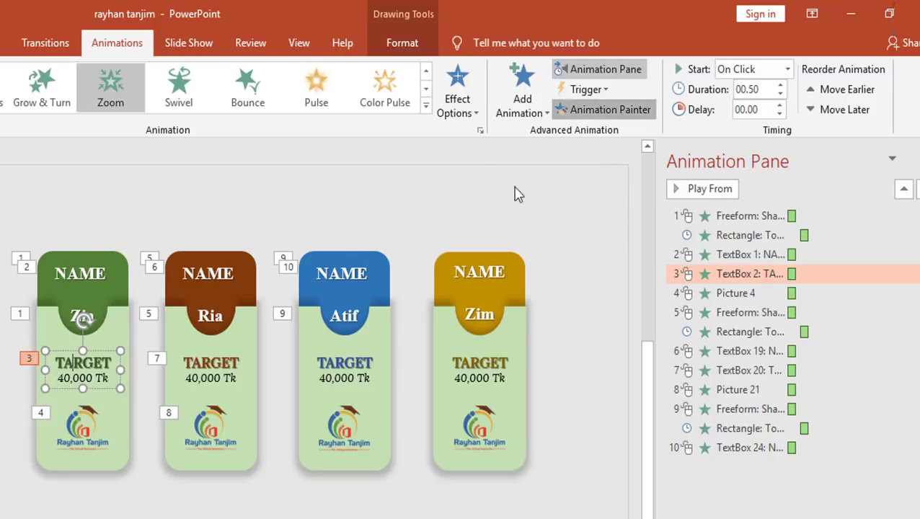
pyautogui.click(347, 366)
pyautogui.click(75, 442)
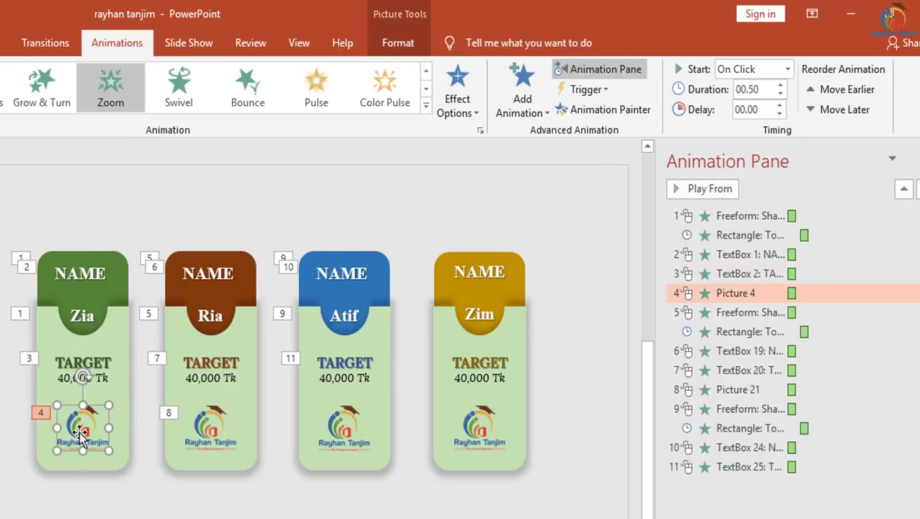
pyautogui.click(610, 109)
pyautogui.click(339, 431)
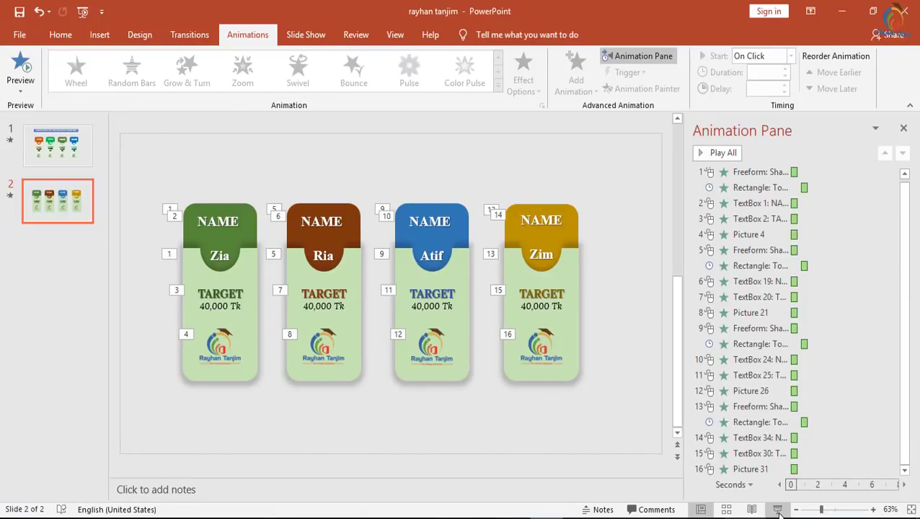
pyautogui.hotkey('shift', 'F5')
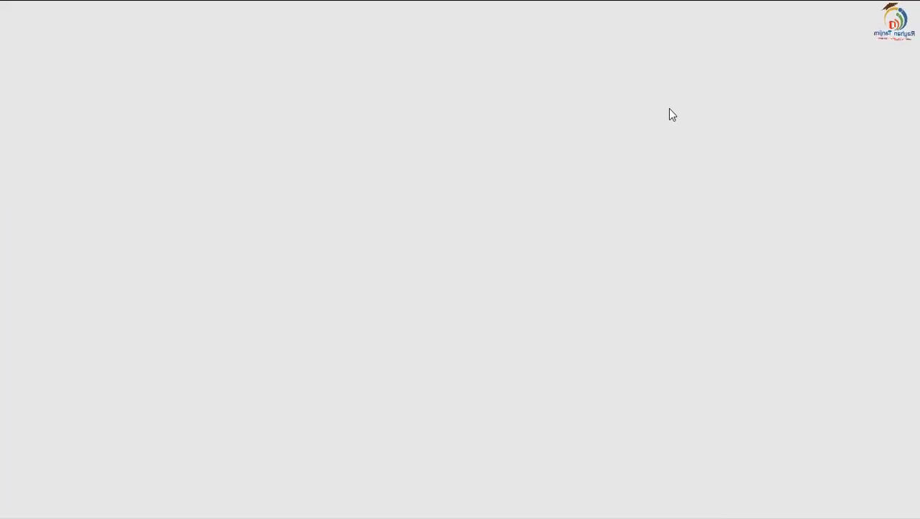
pyautogui.click(669, 109)
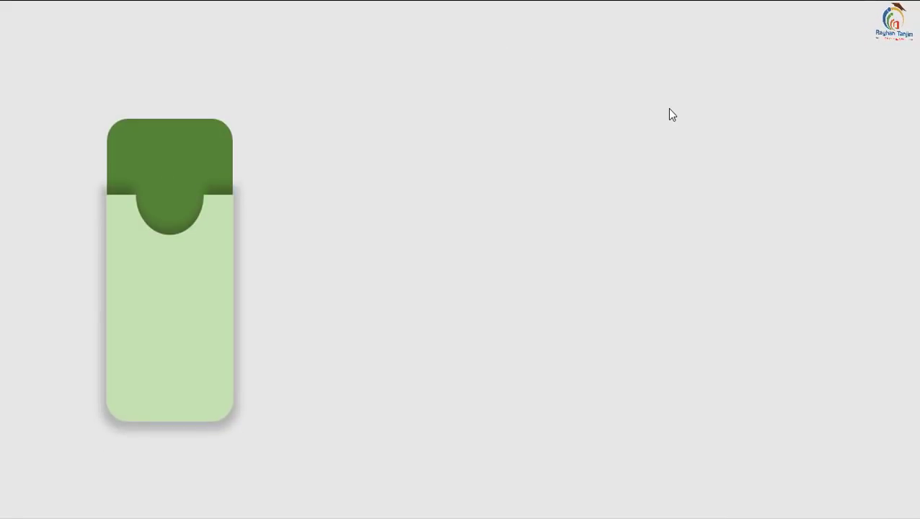
pyautogui.click(669, 110)
pyautogui.click(669, 114)
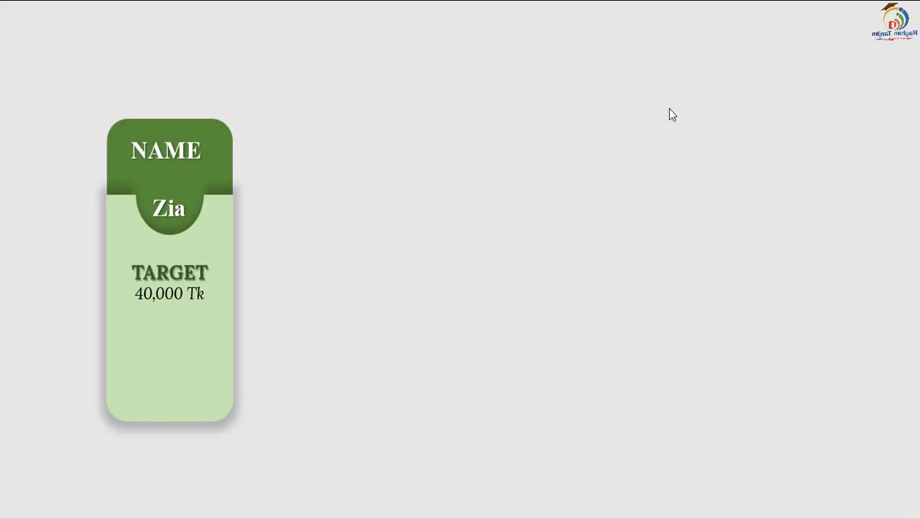
pyautogui.click(670, 110)
pyautogui.click(670, 110)
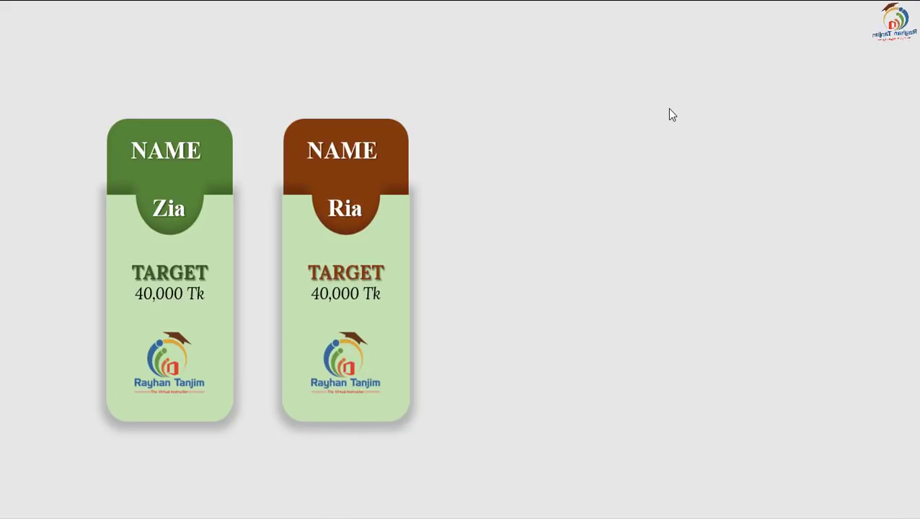
pyautogui.click(669, 110)
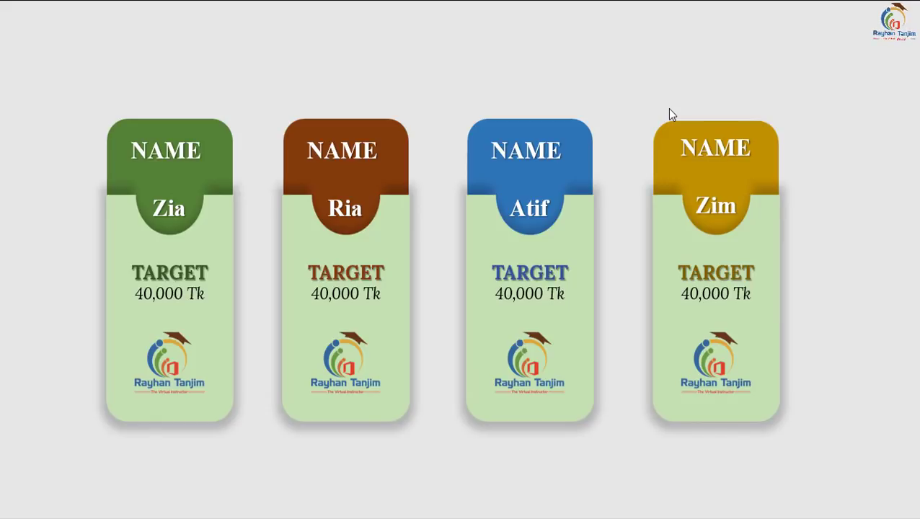
pyautogui.press('Escape')
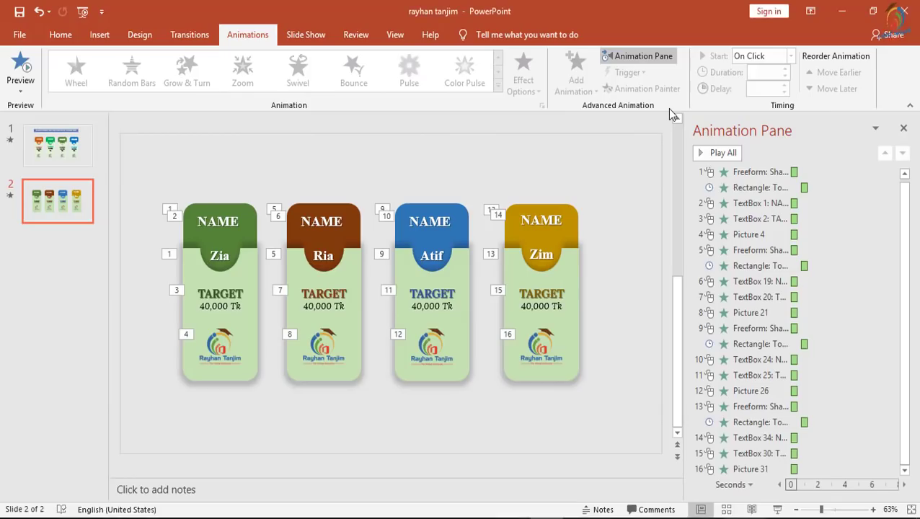